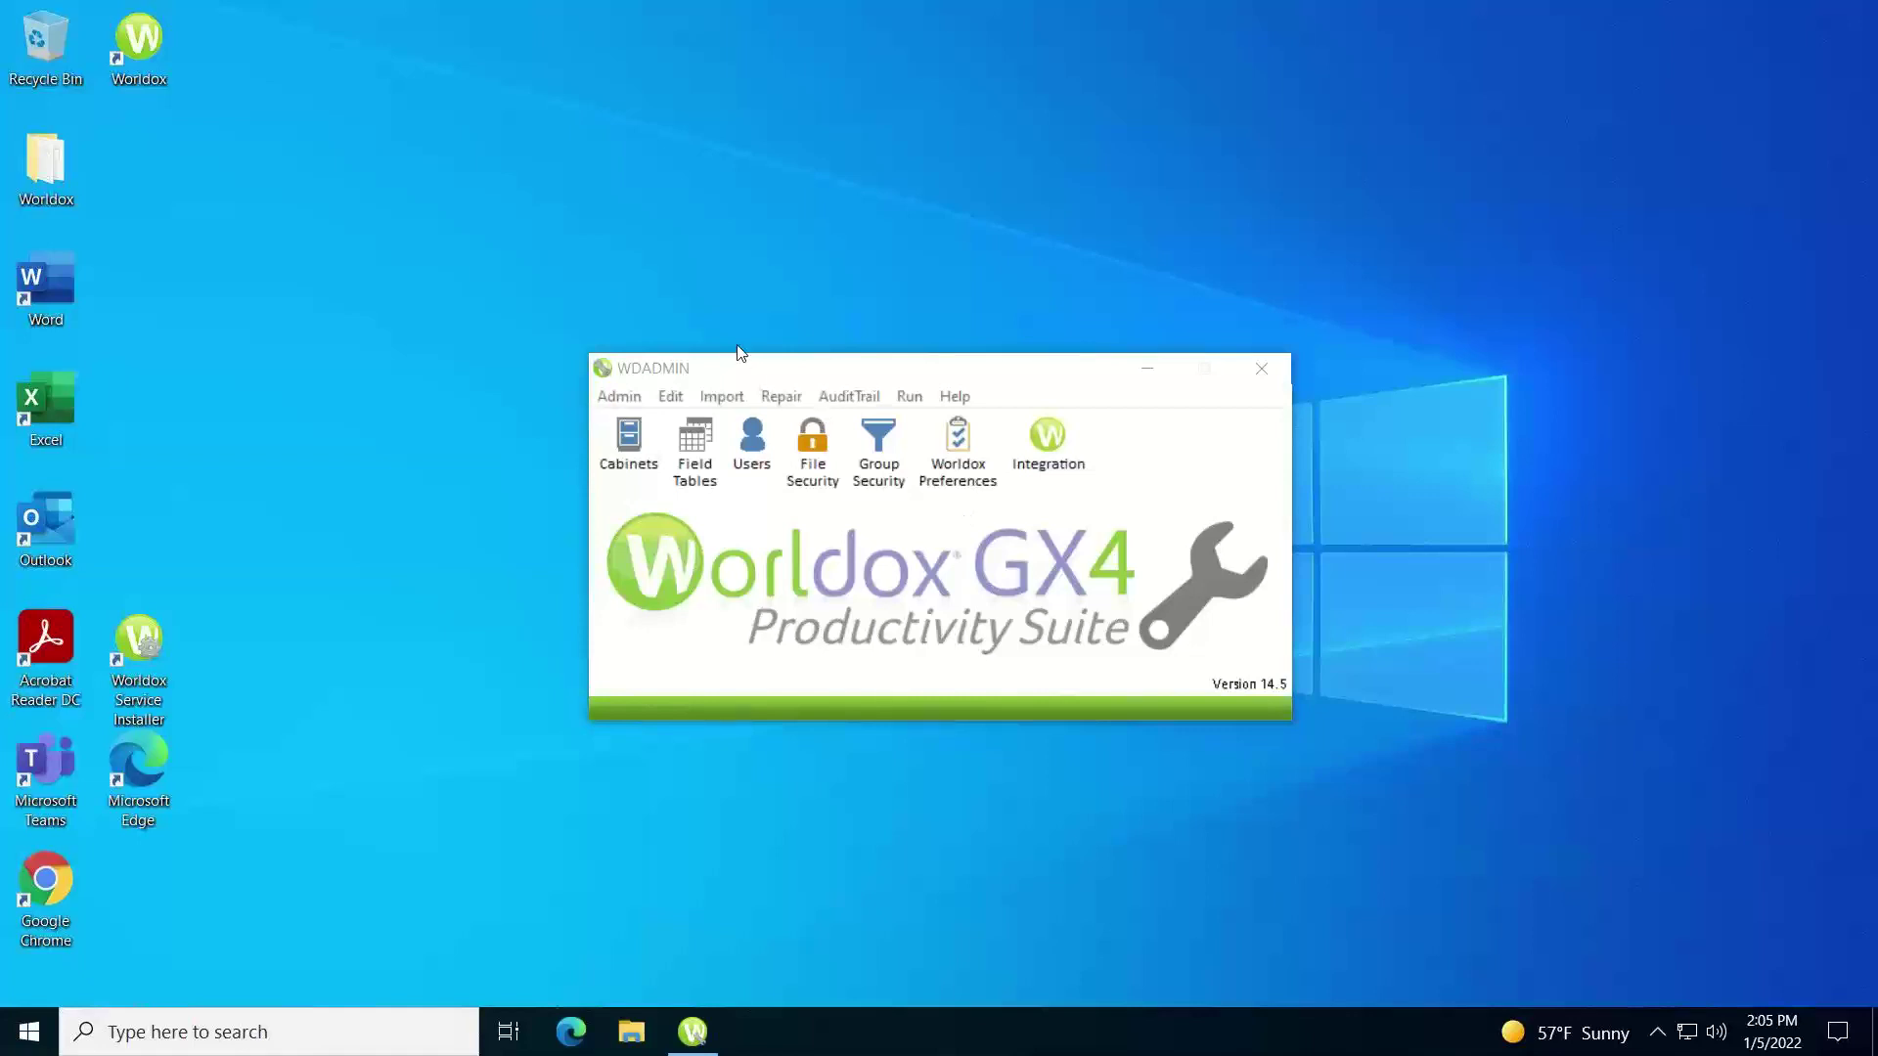
Open the WDADMIN GX - Debug window from Help > About to list the Worldox folder and INI file paths.
click(955, 397)
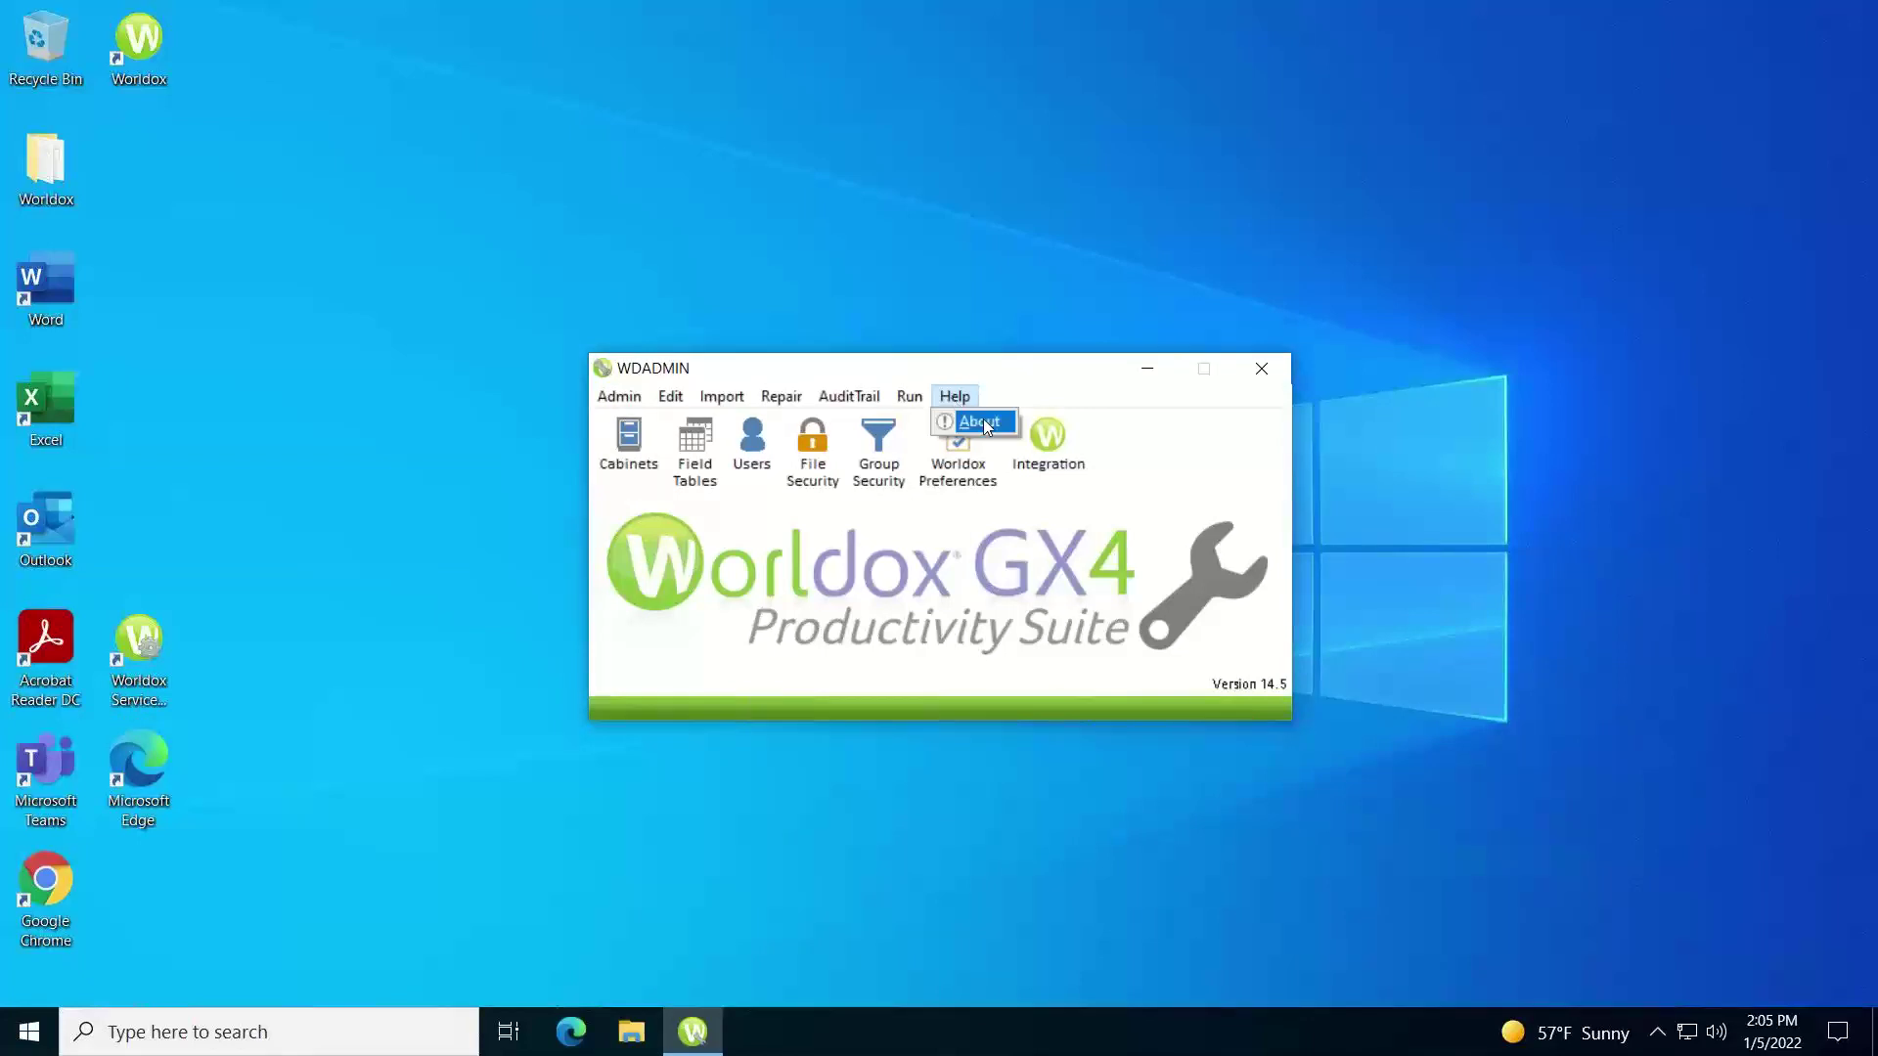
click(979, 423)
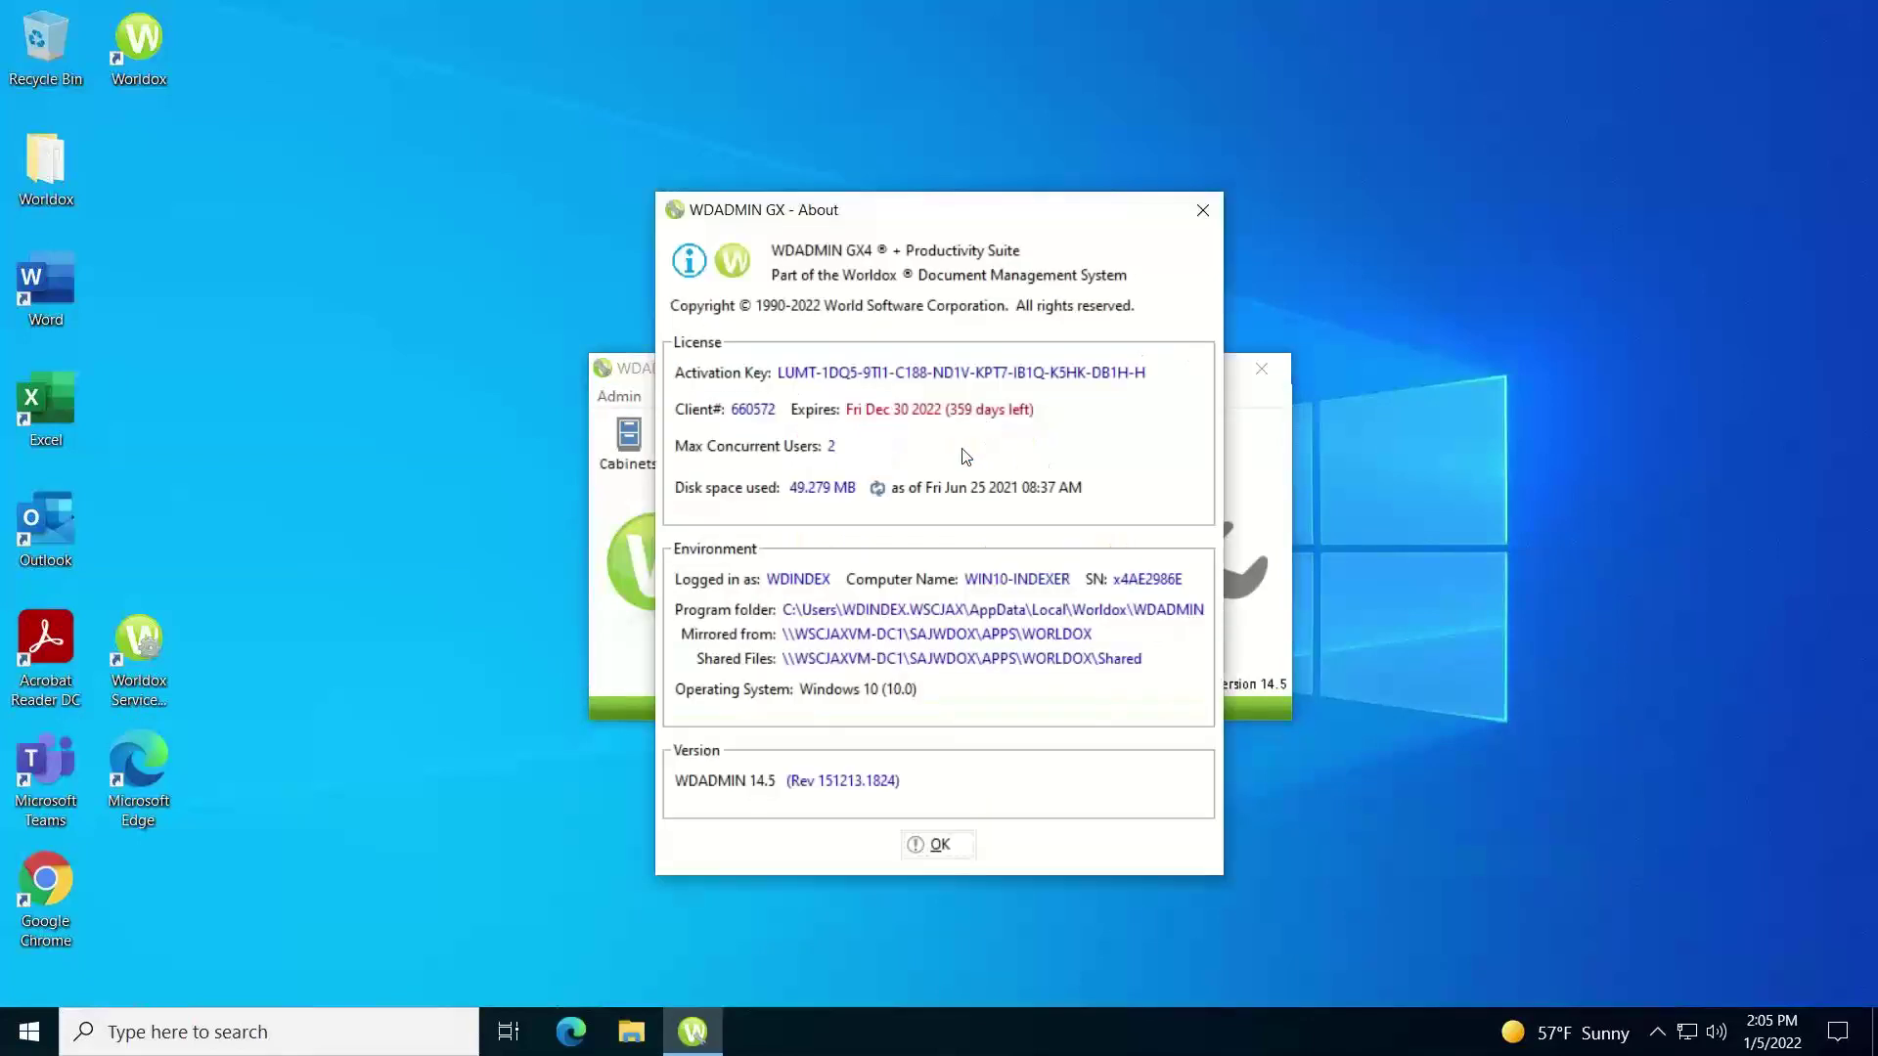
click(890, 636)
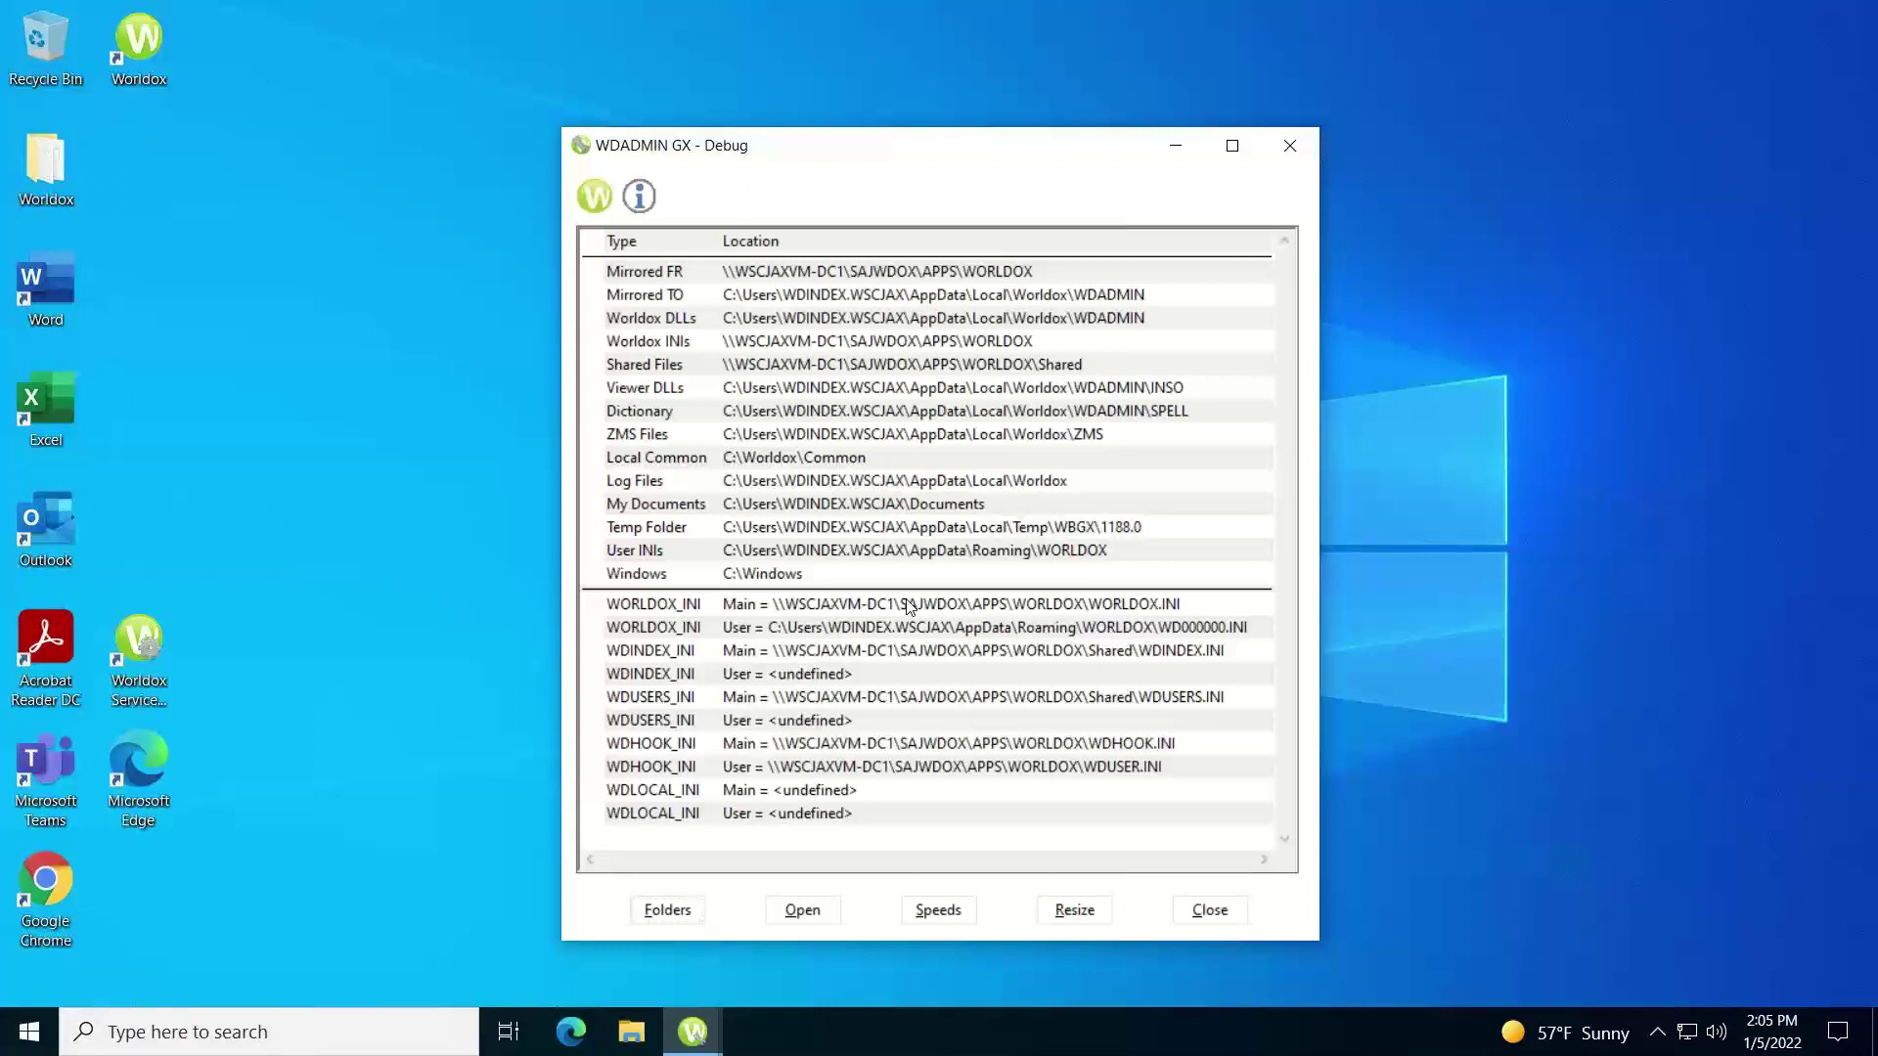
Open WORLDOX.ini in Notepad and search downward for 'Debug' to reach its [Debug] section.
double_click(908, 606)
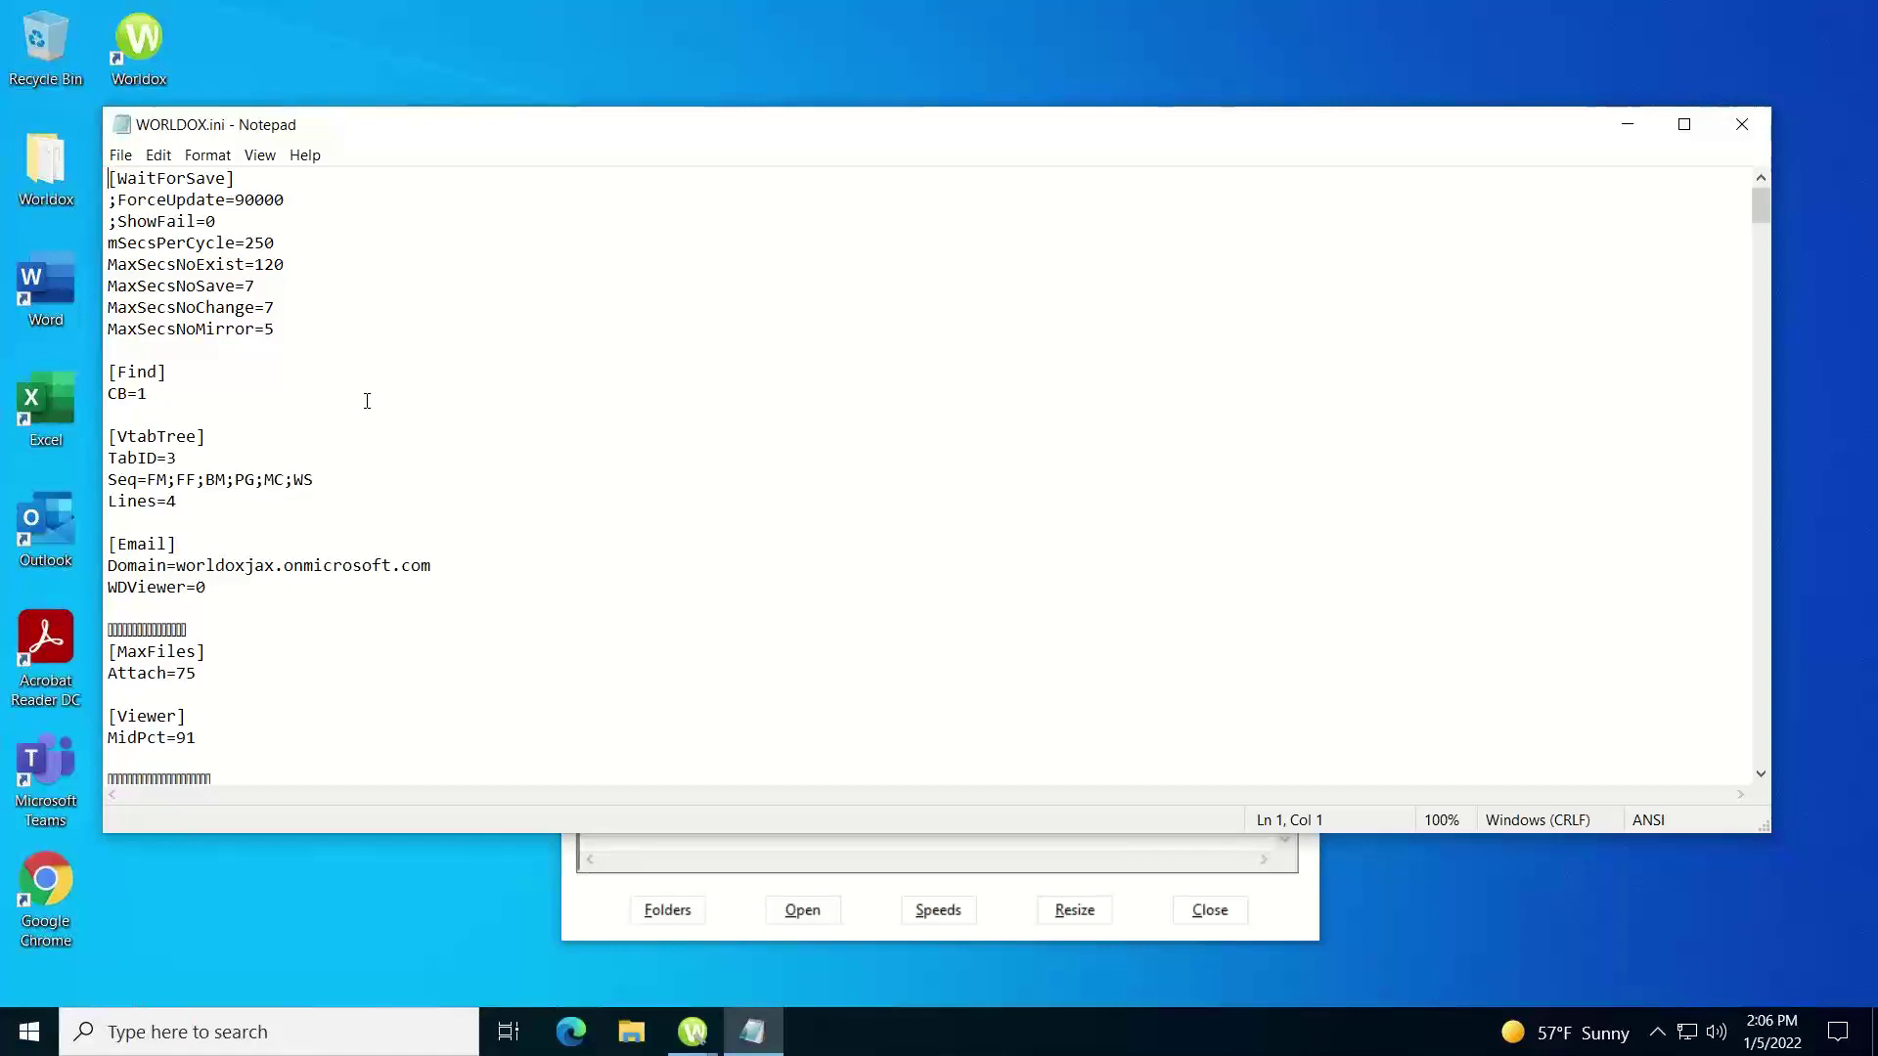
click(160, 157)
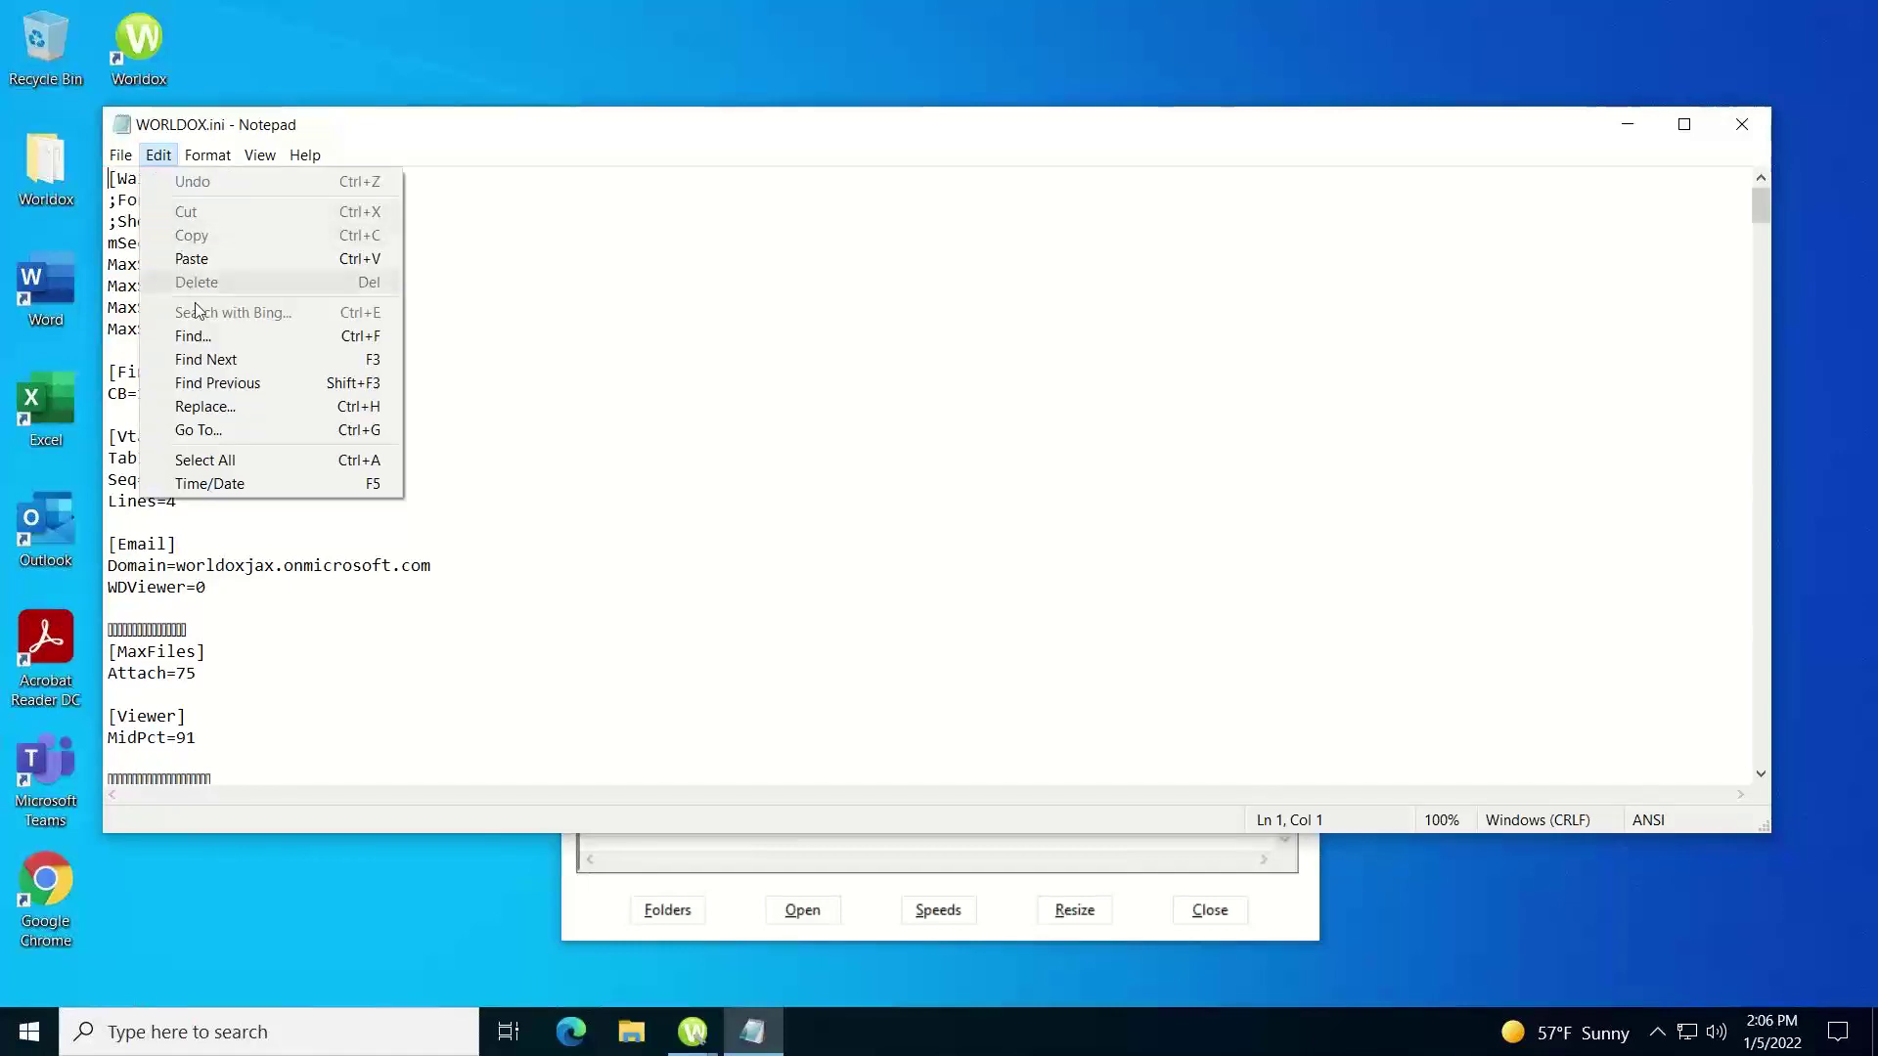
click(213, 338)
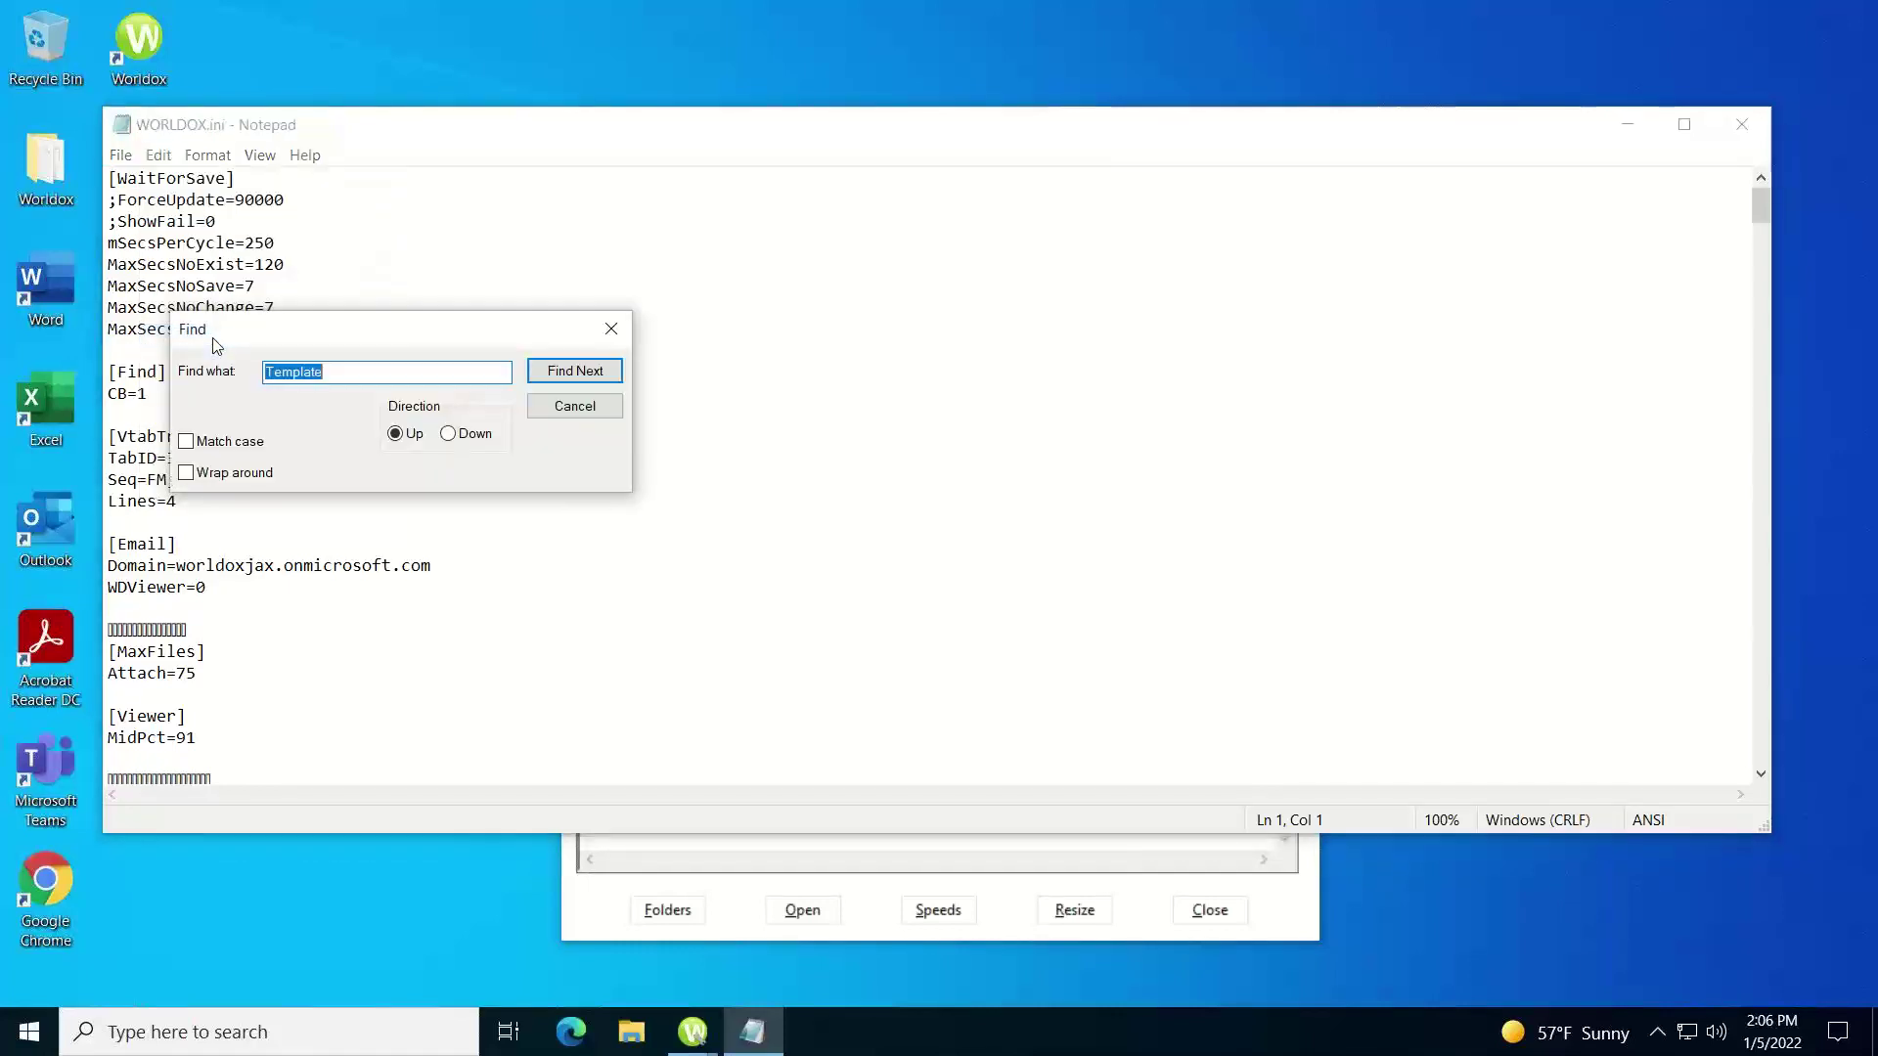
text(Debug)
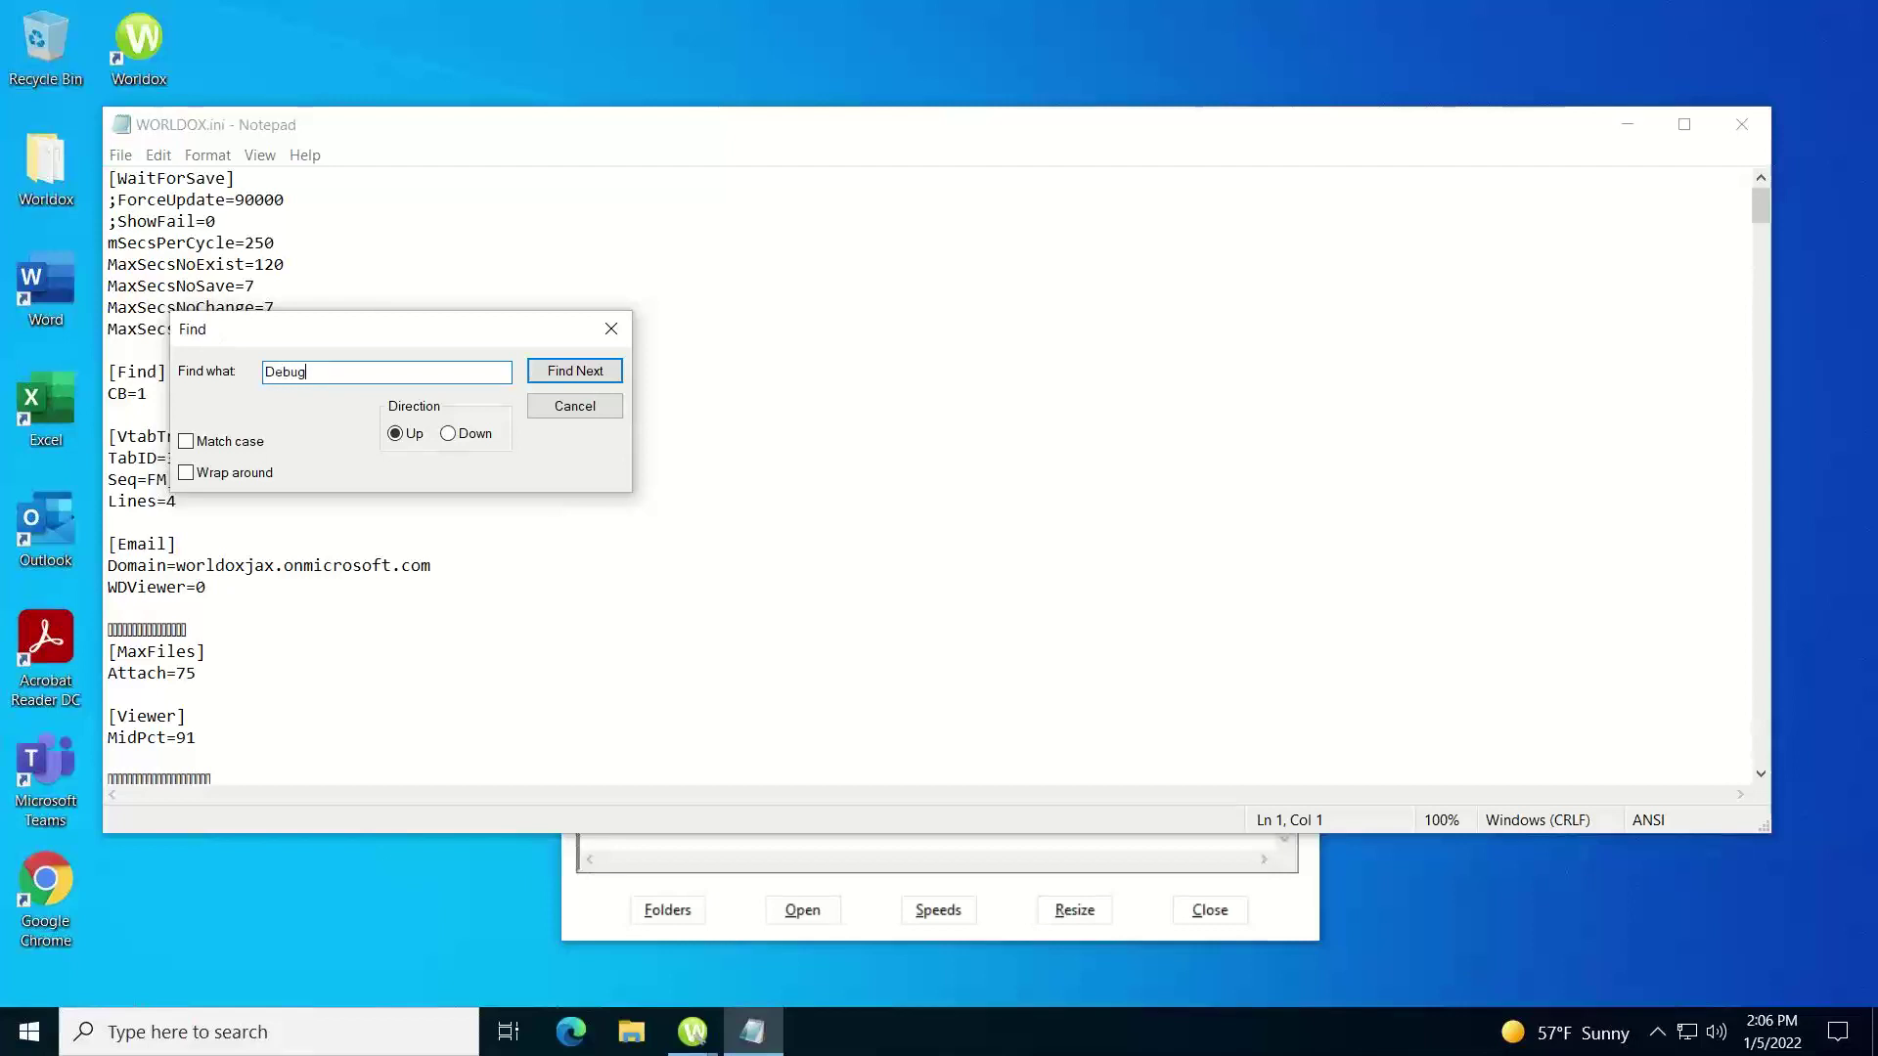
click(554, 372)
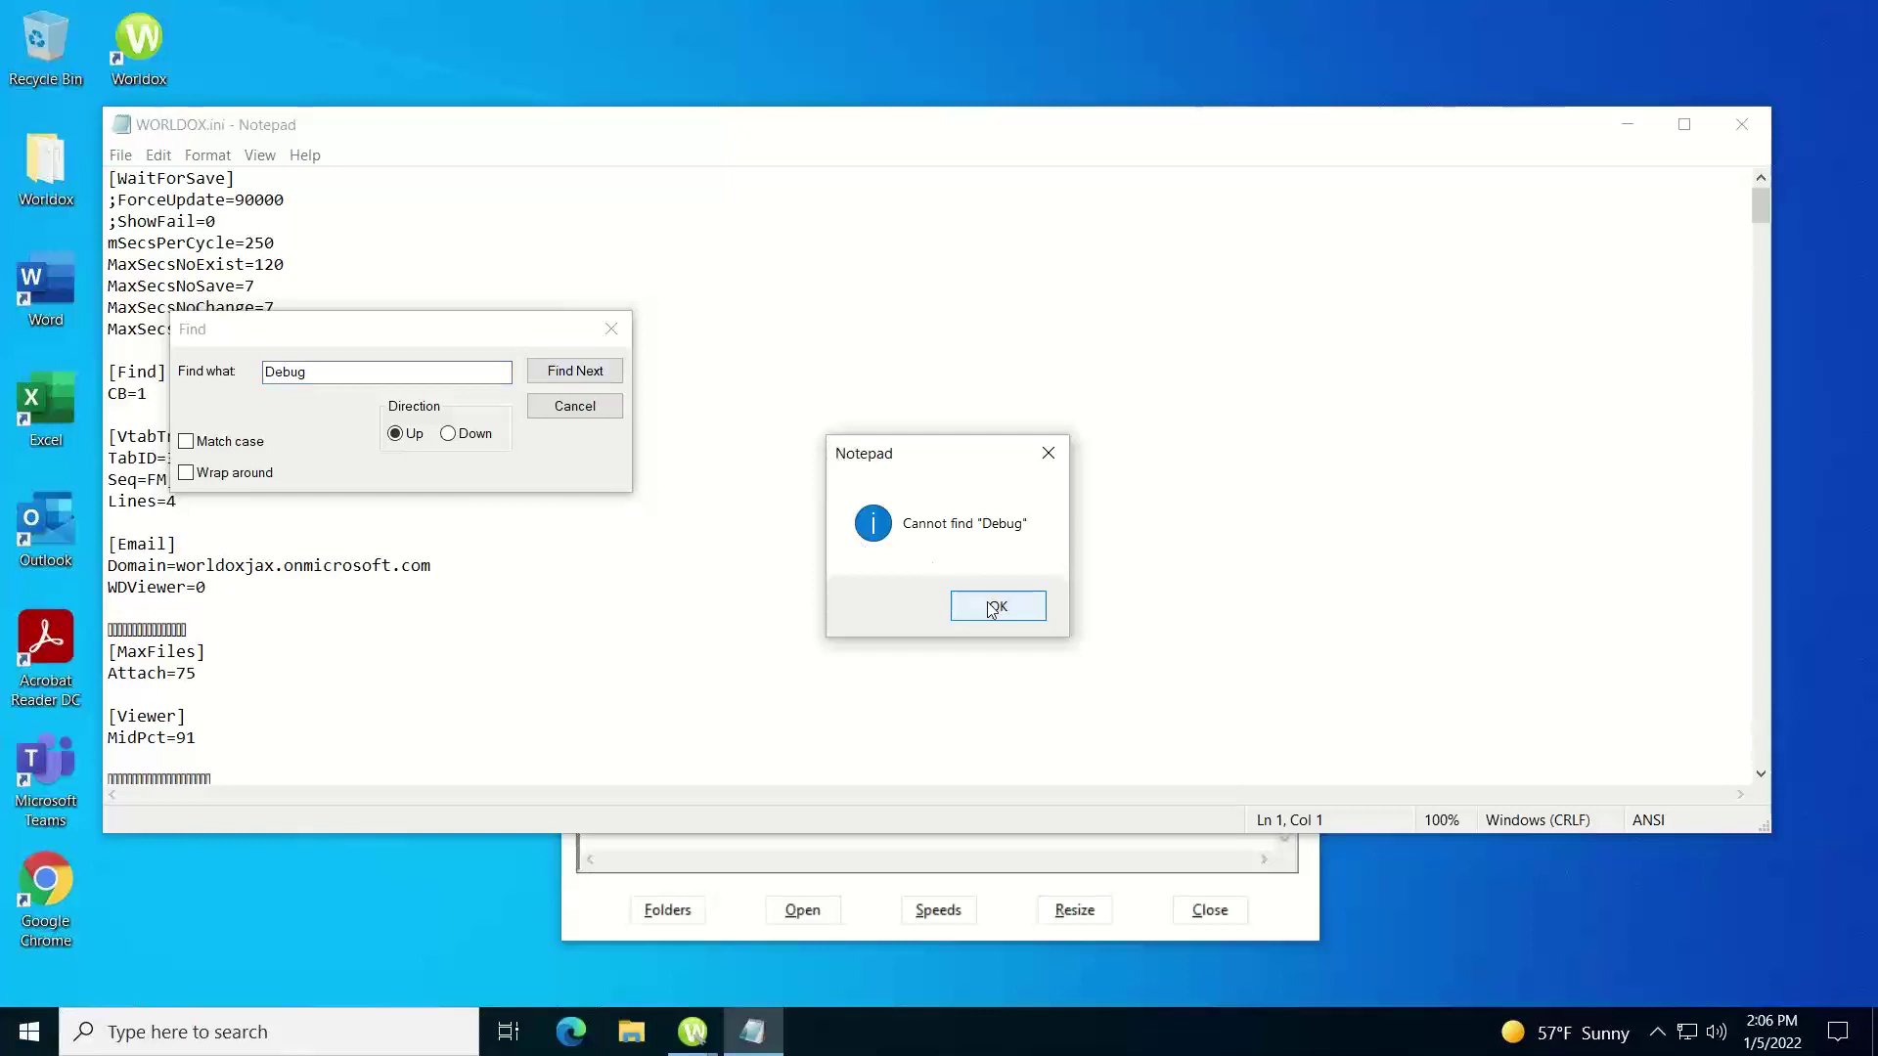
click(993, 607)
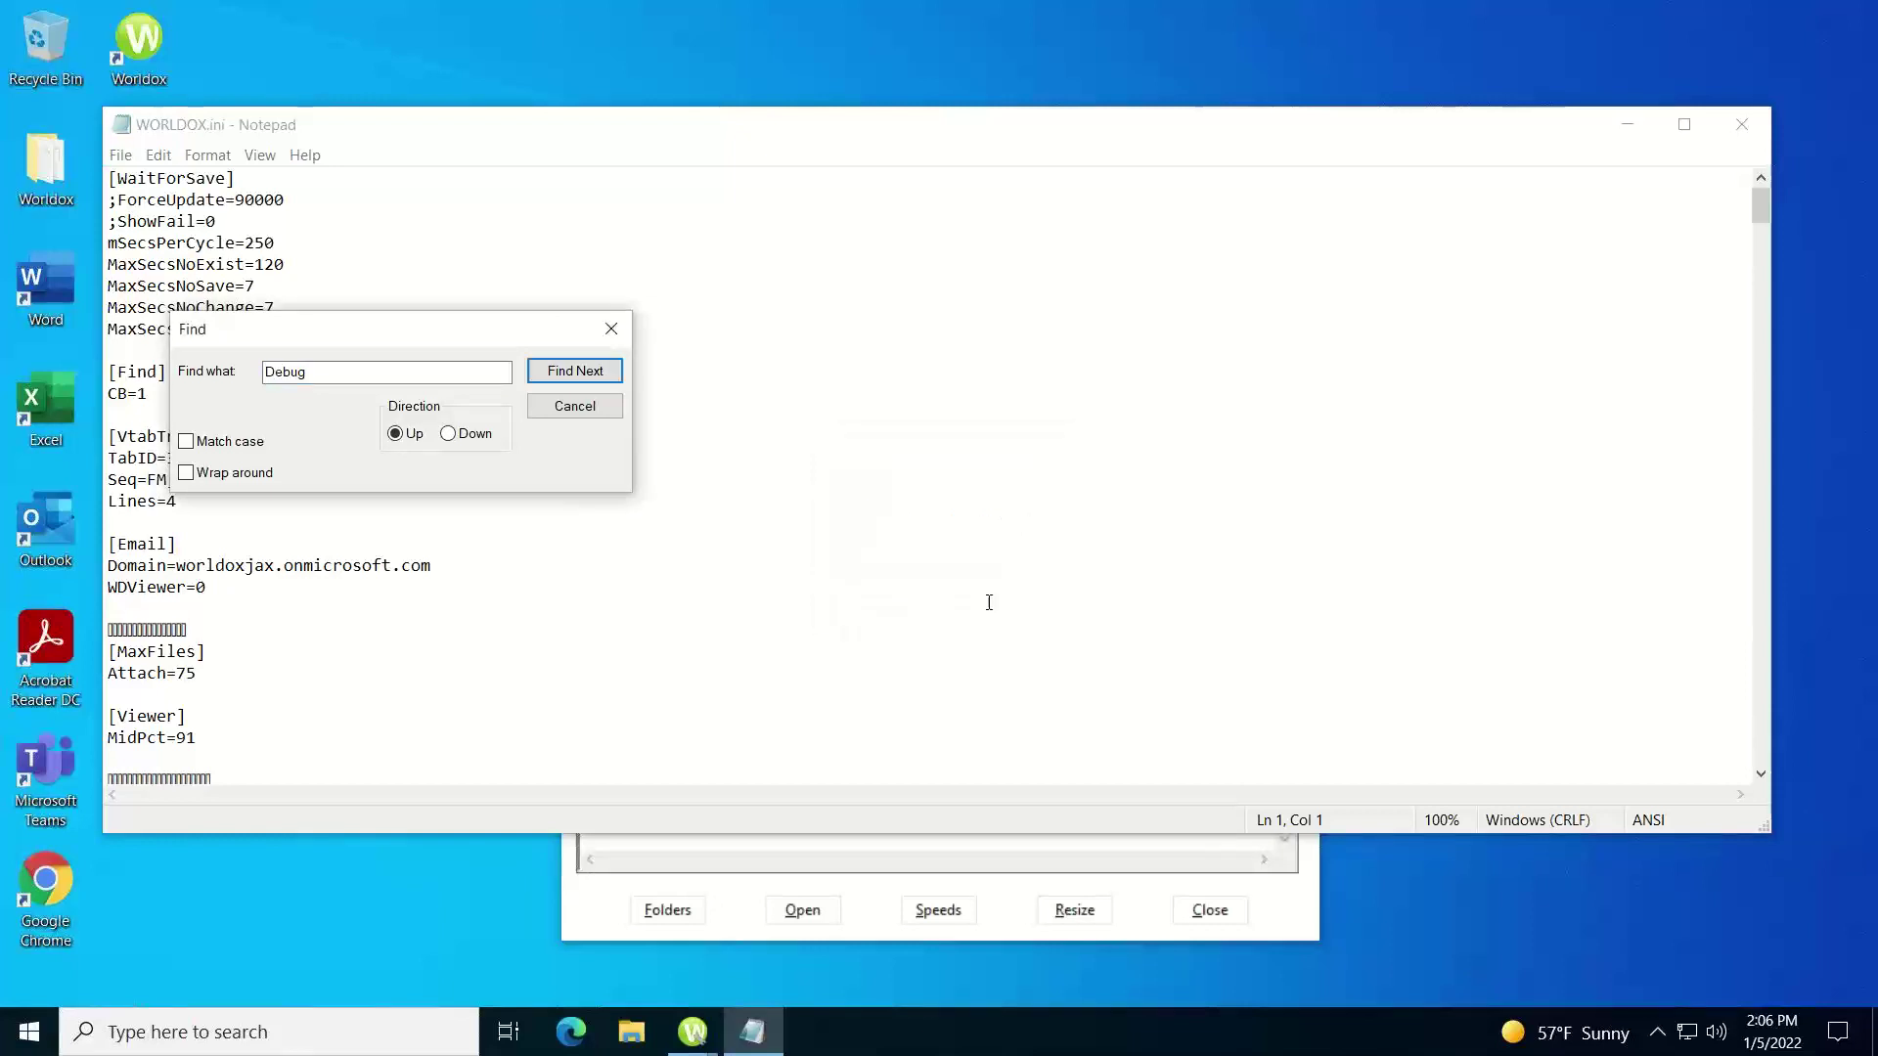
click(463, 434)
click(561, 375)
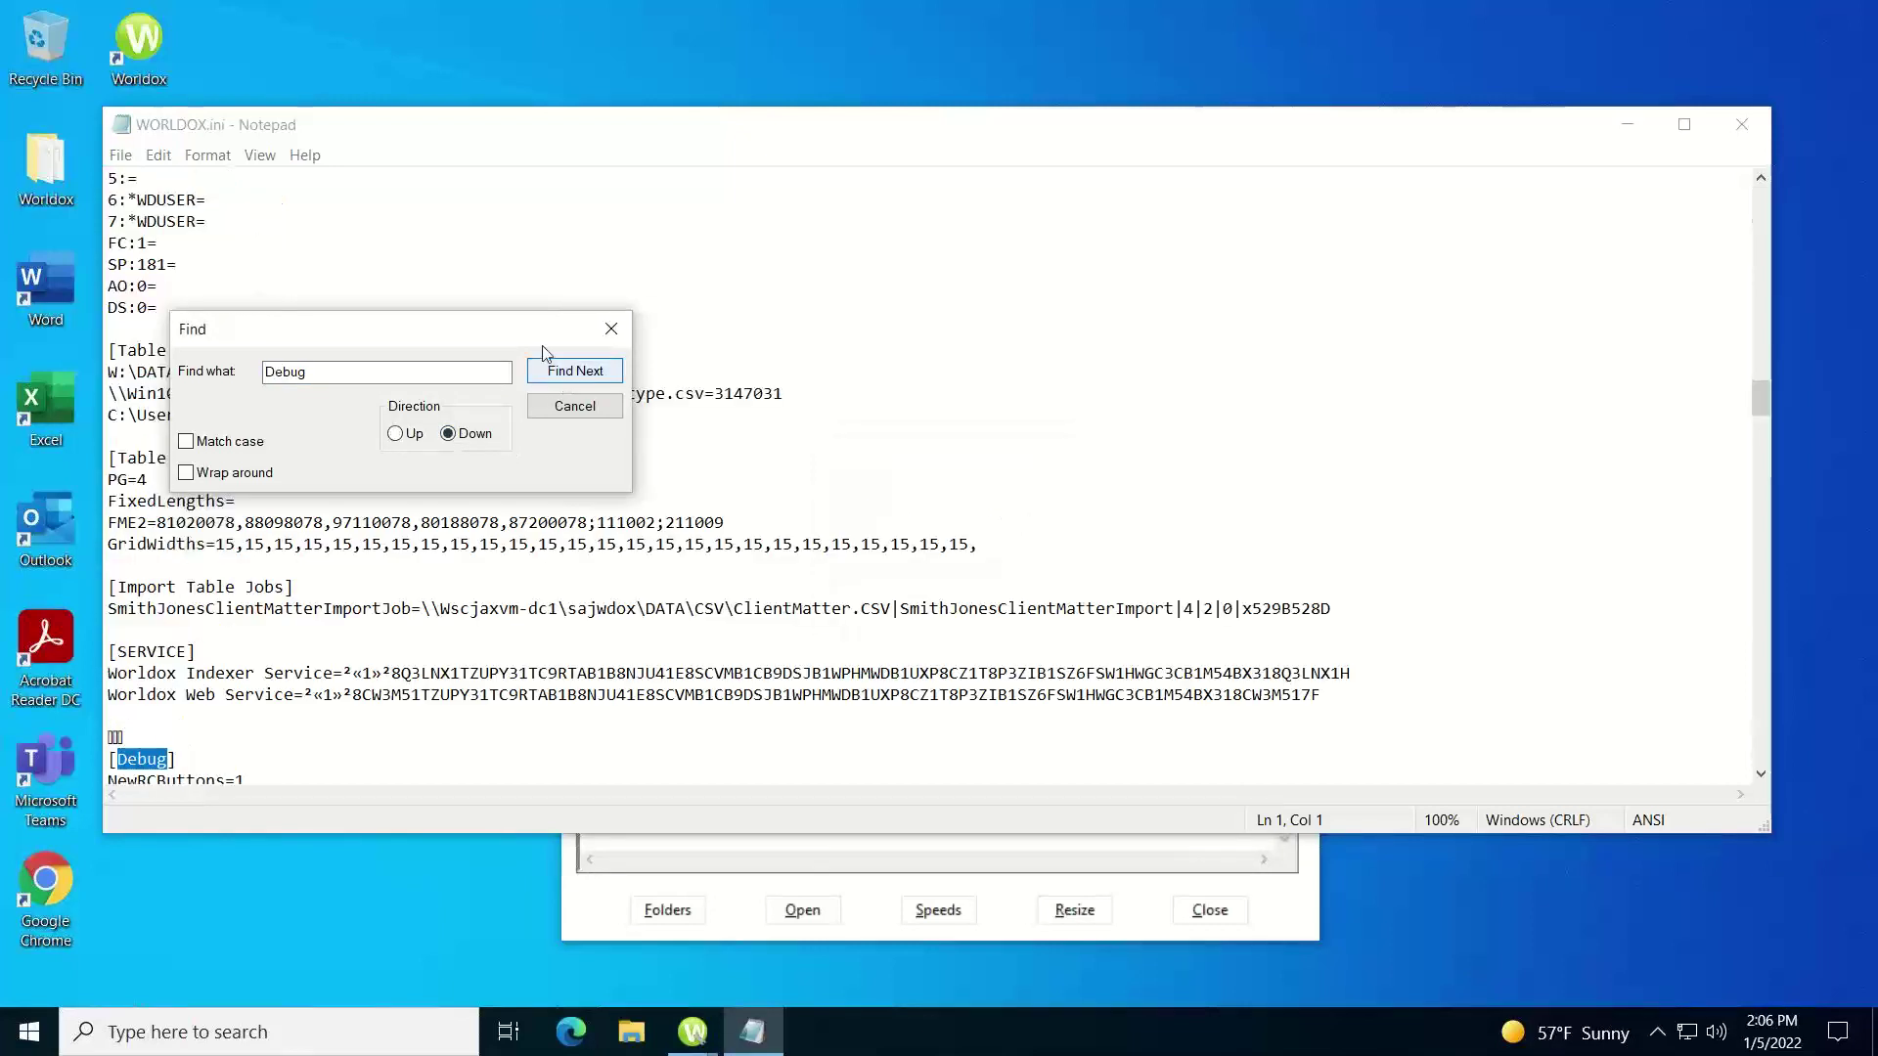
click(611, 330)
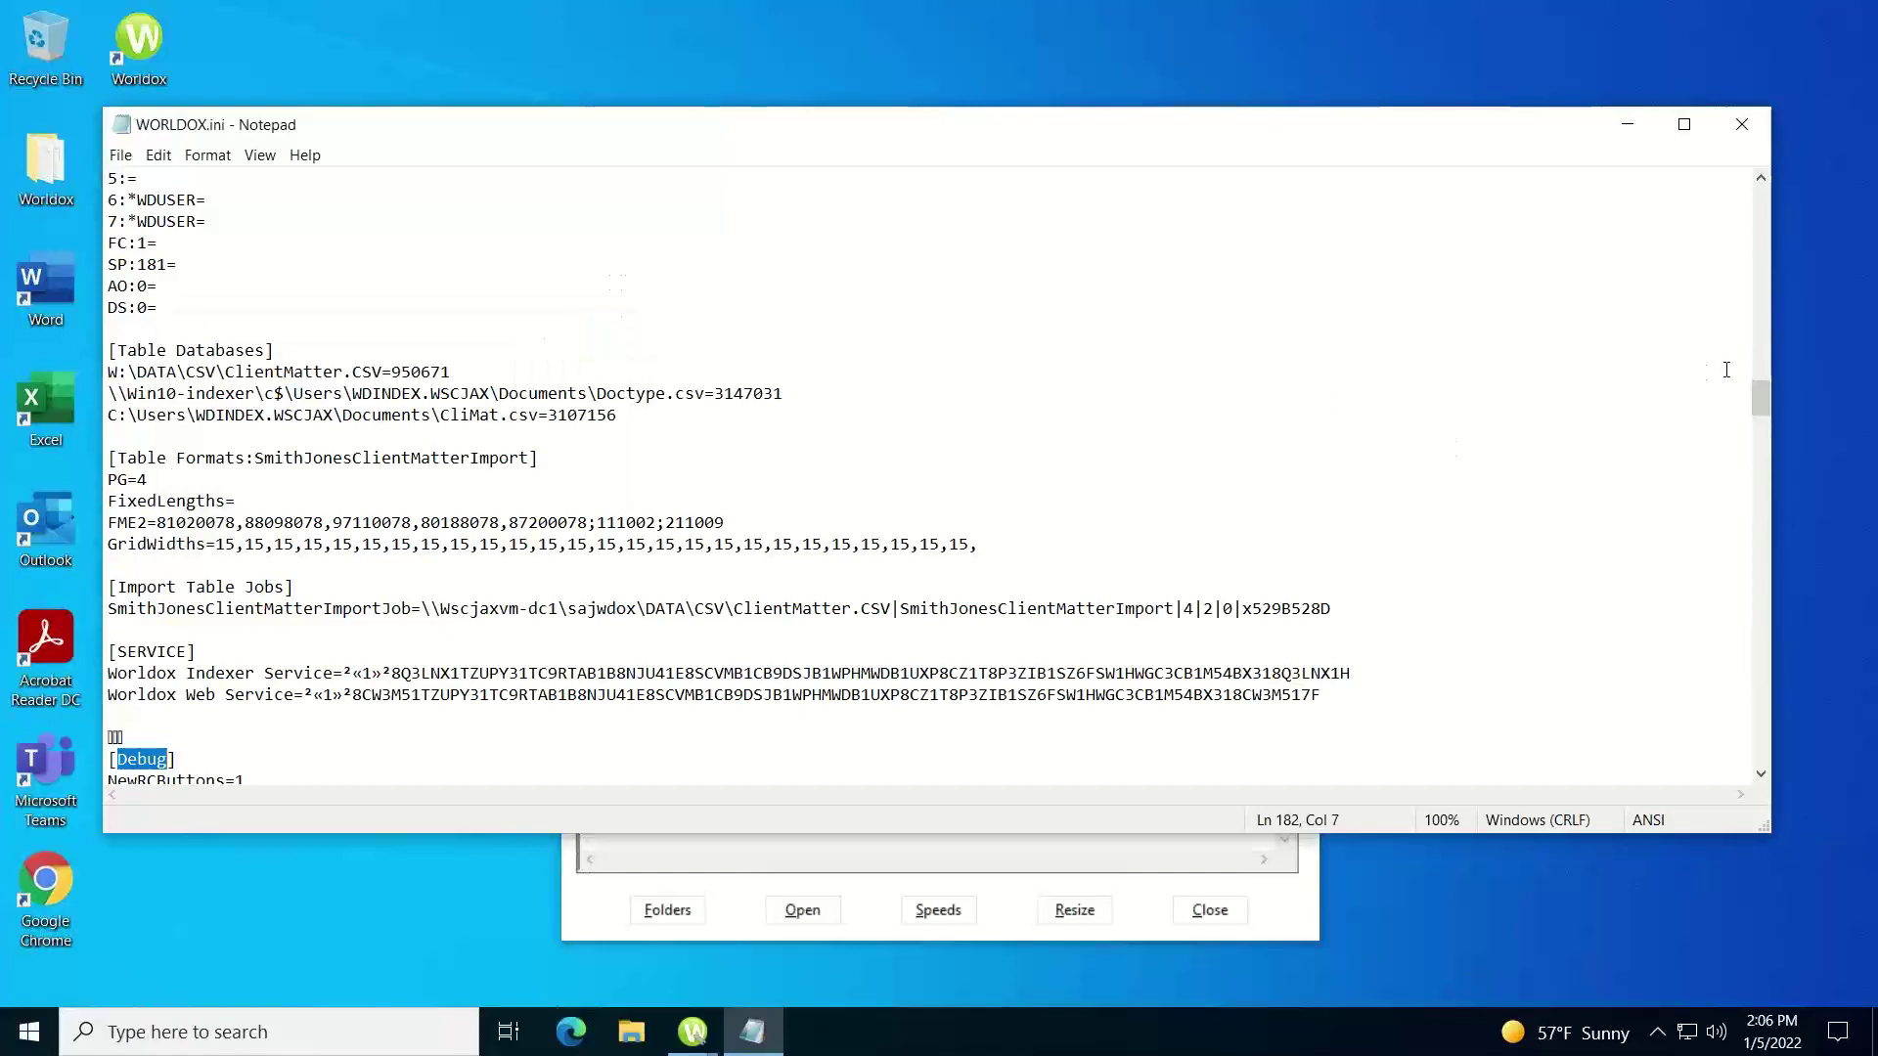
drag(1759, 397, 1762, 423)
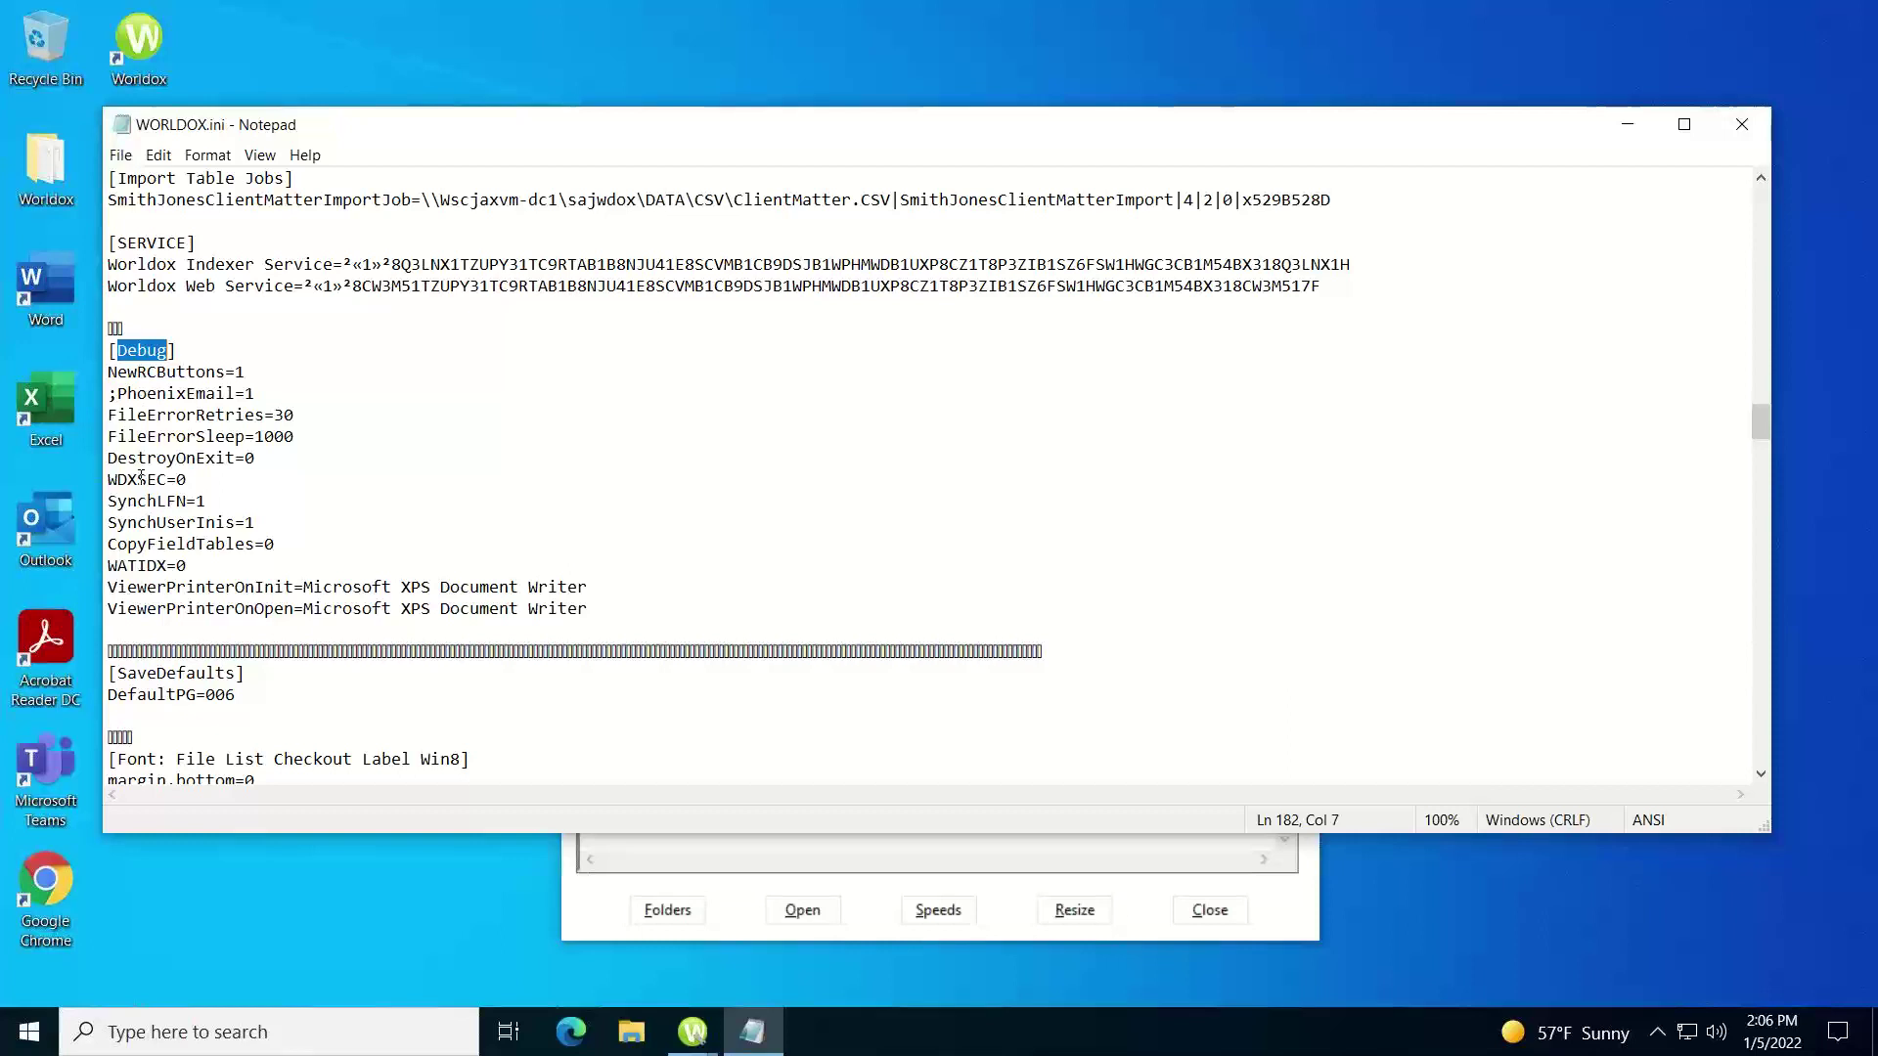
Add the line DayLight=1 directly under the [Debug] heading.
click(190, 349)
key(Return)
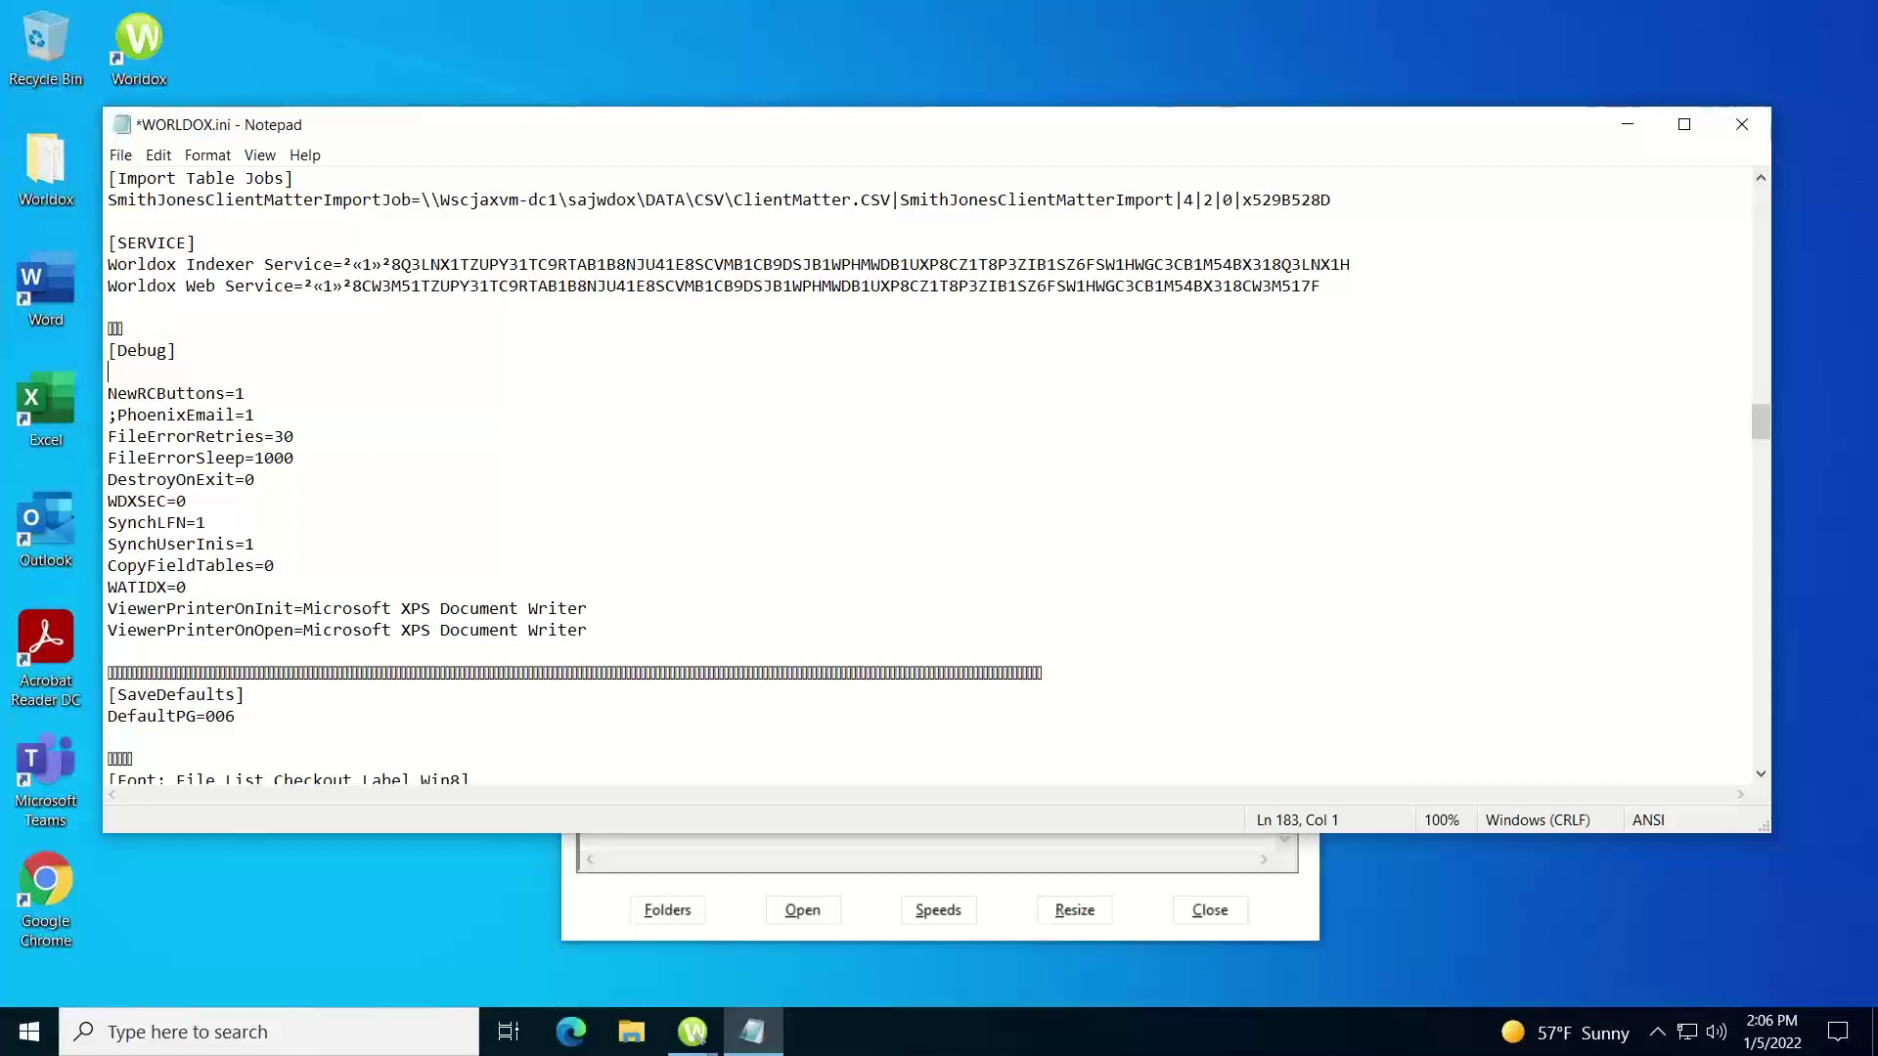
text(DayLight)
text(=1)
key(Return)
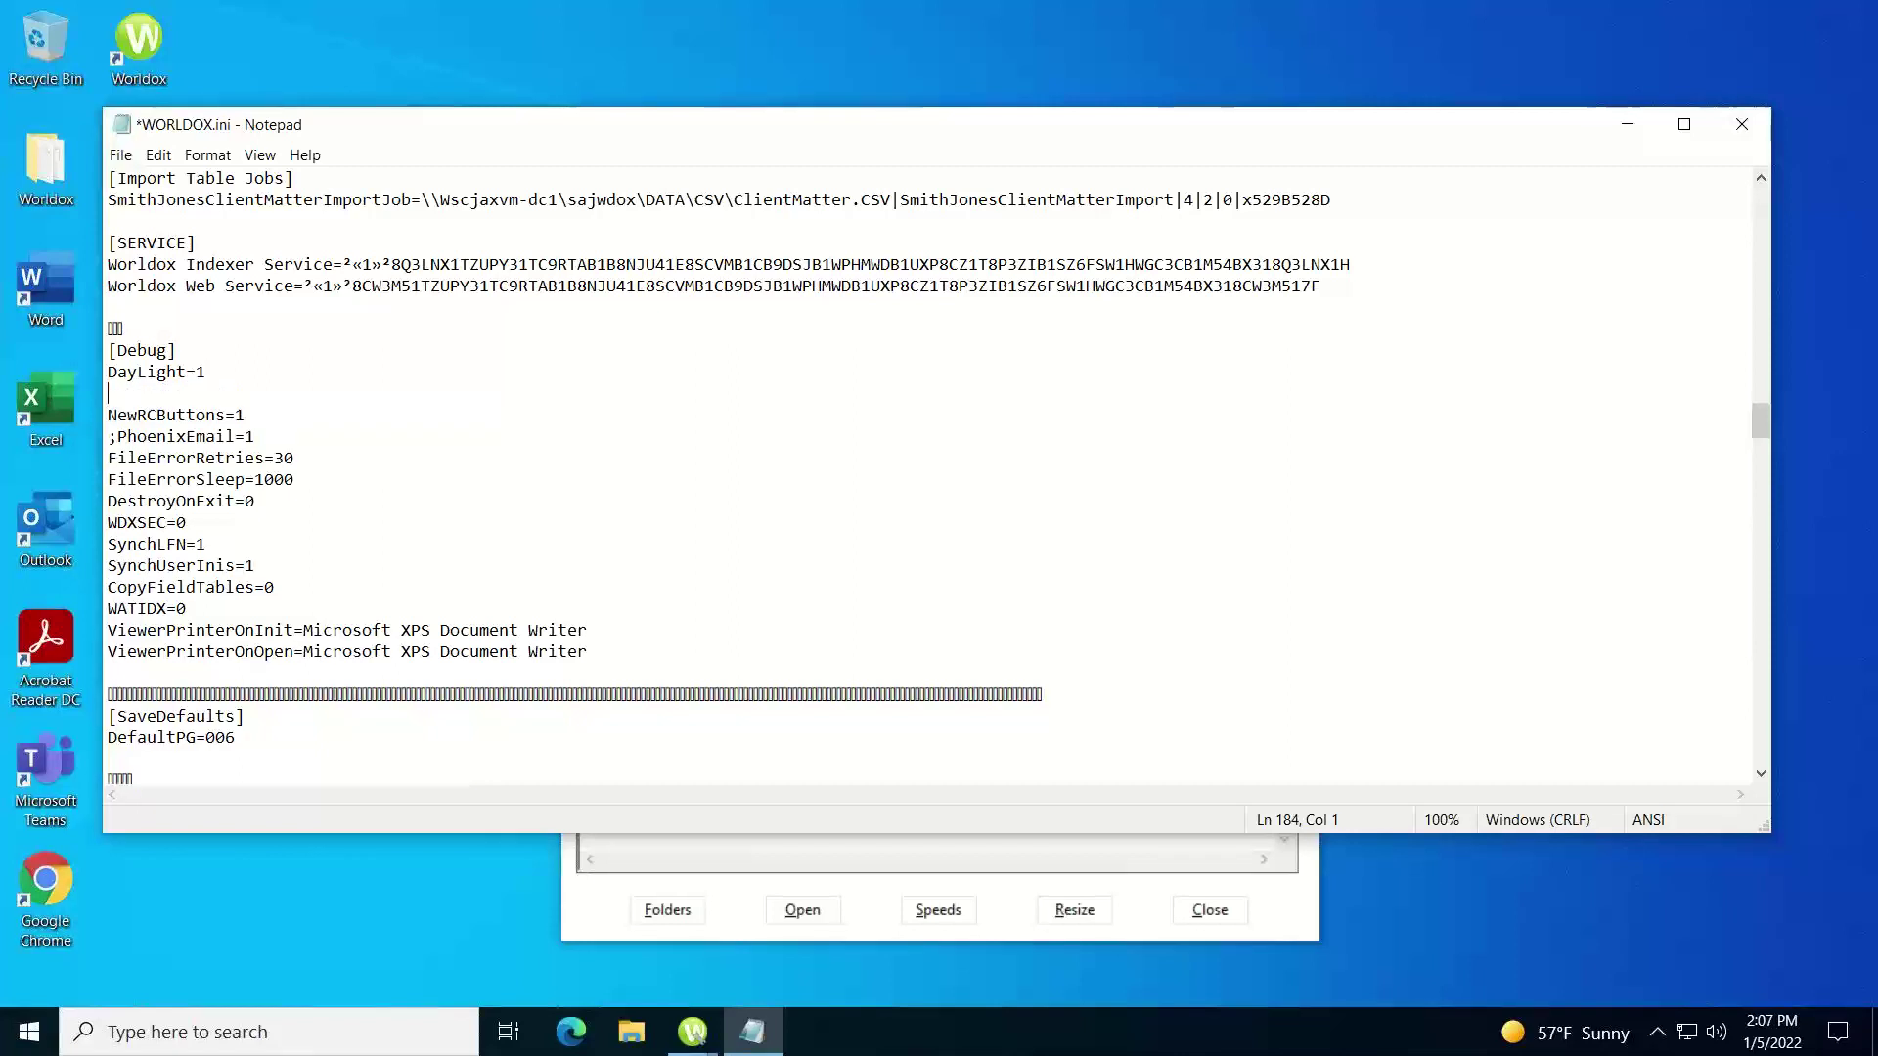
key(Delete)
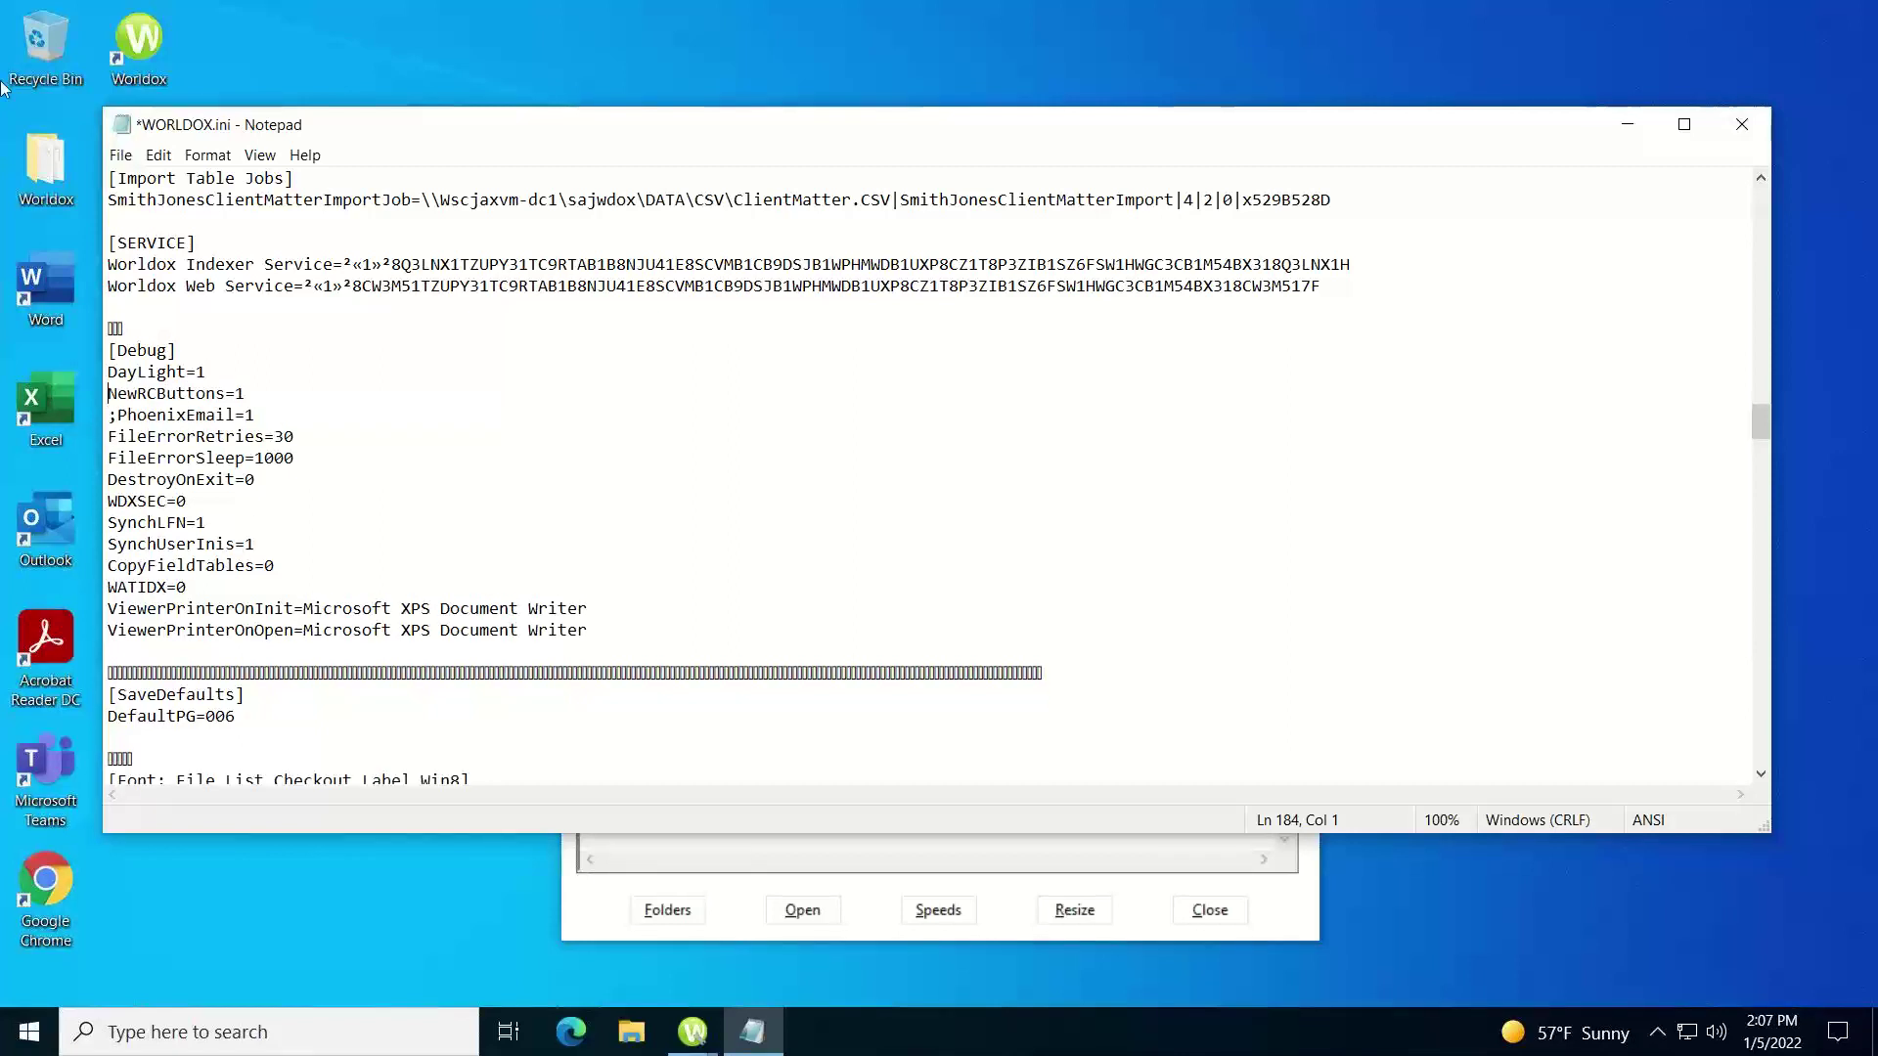
Save the edited WORLDOX.ini file.
click(119, 156)
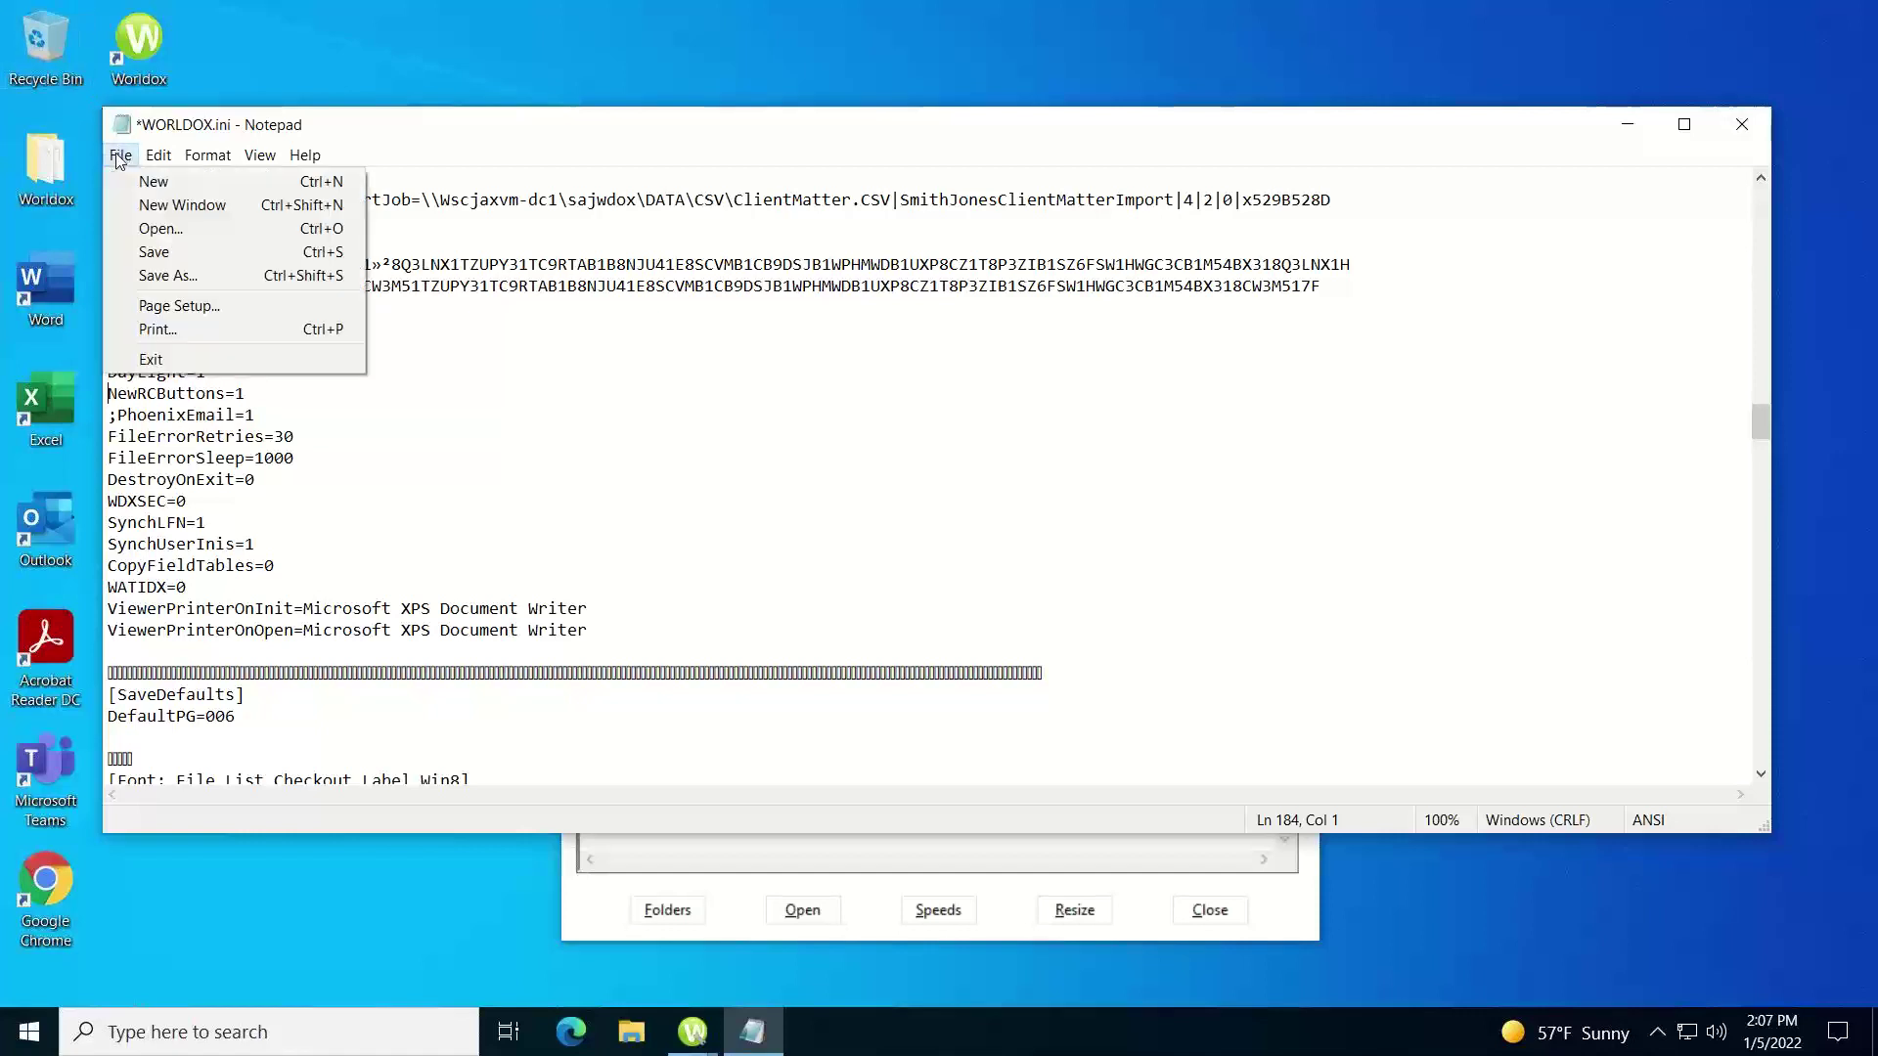
key(Down)
key(Down)
key(Down)
key(Down)
key(Return)
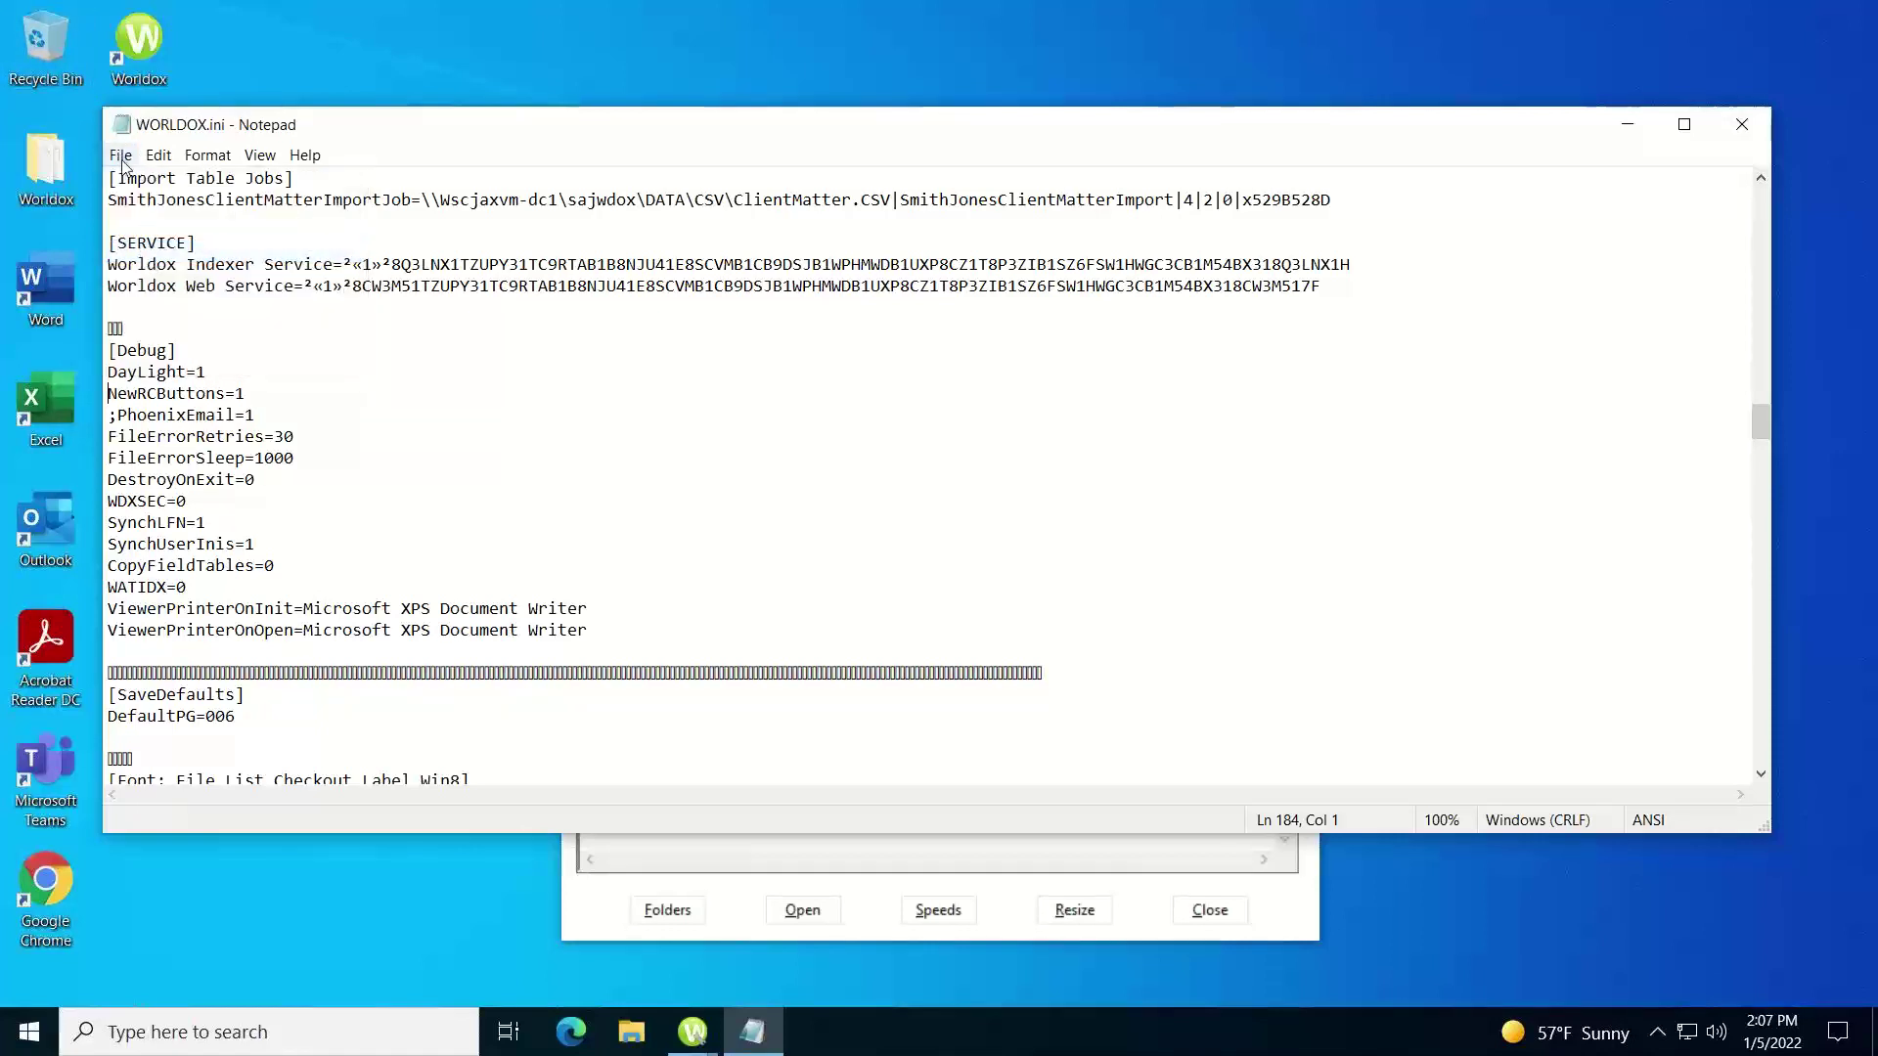
click(120, 156)
click(153, 252)
Close Notepad and the Debug window, then show the LegalHold group's members in Group Security.
click(1741, 127)
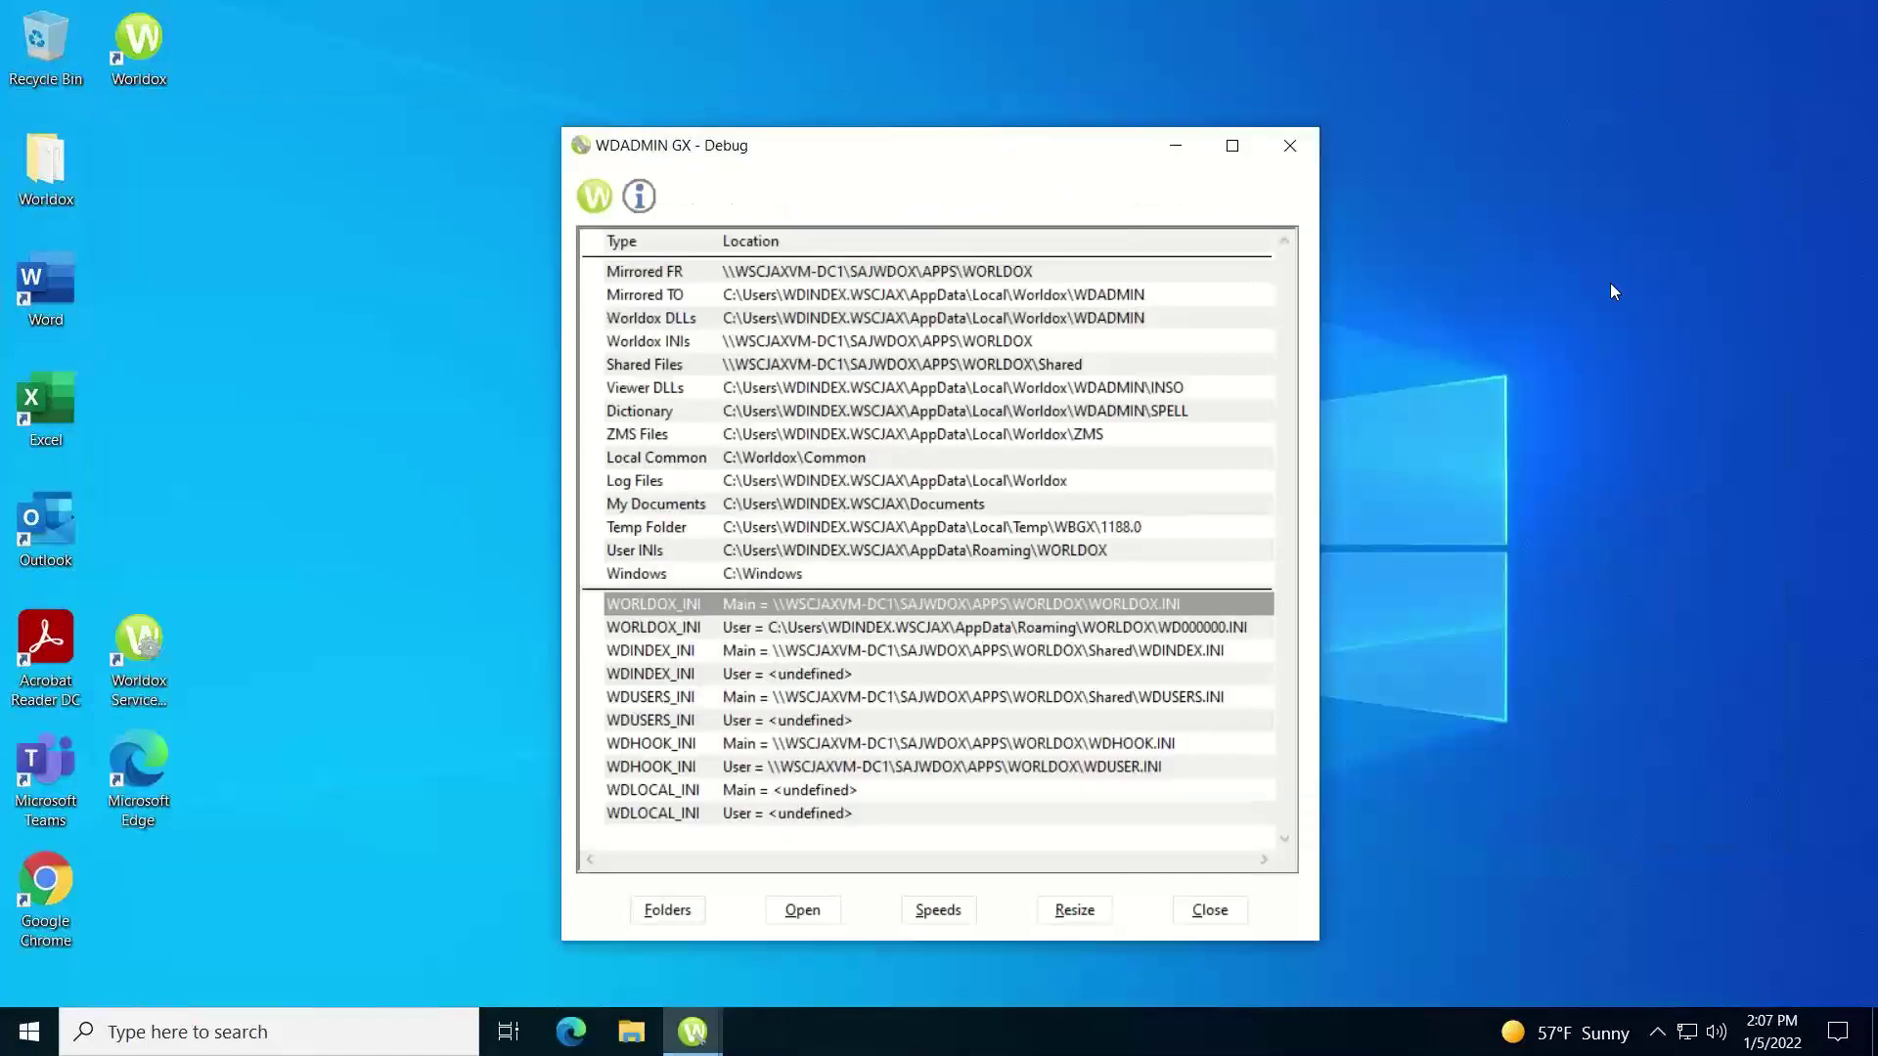
click(1212, 905)
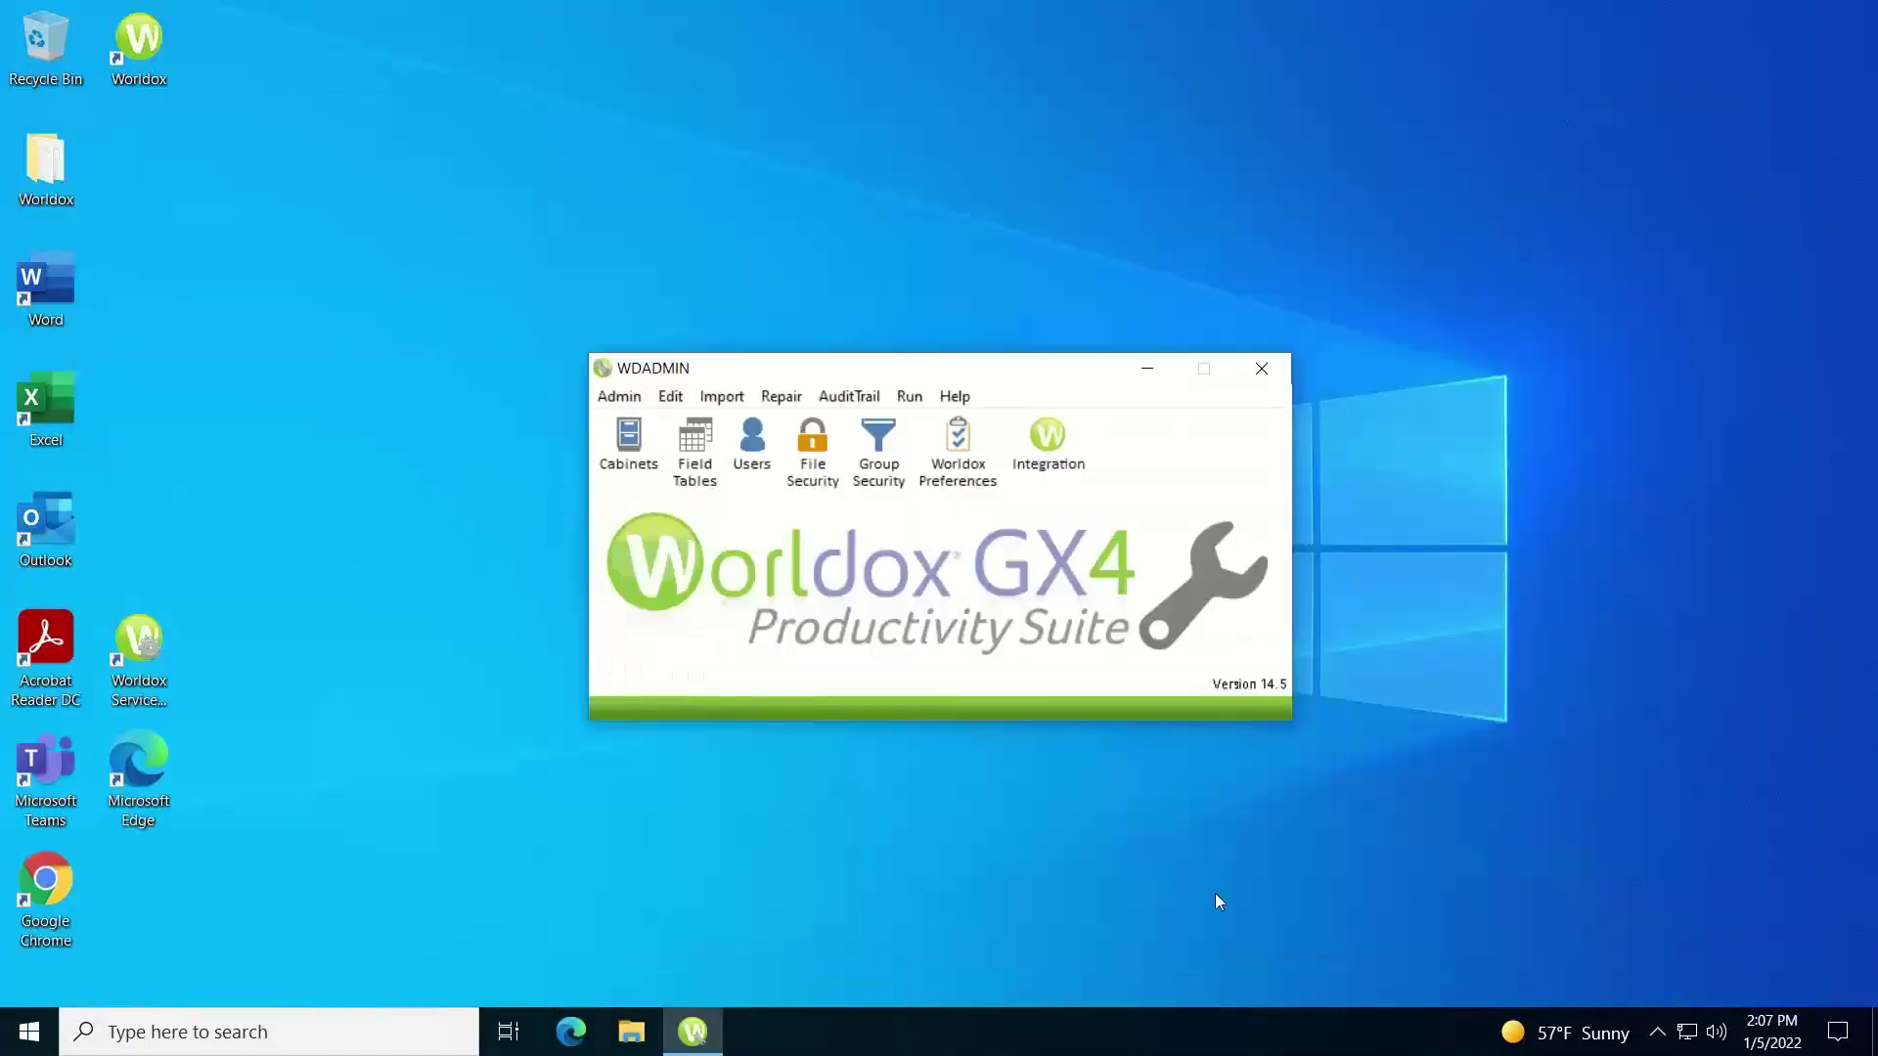
click(883, 472)
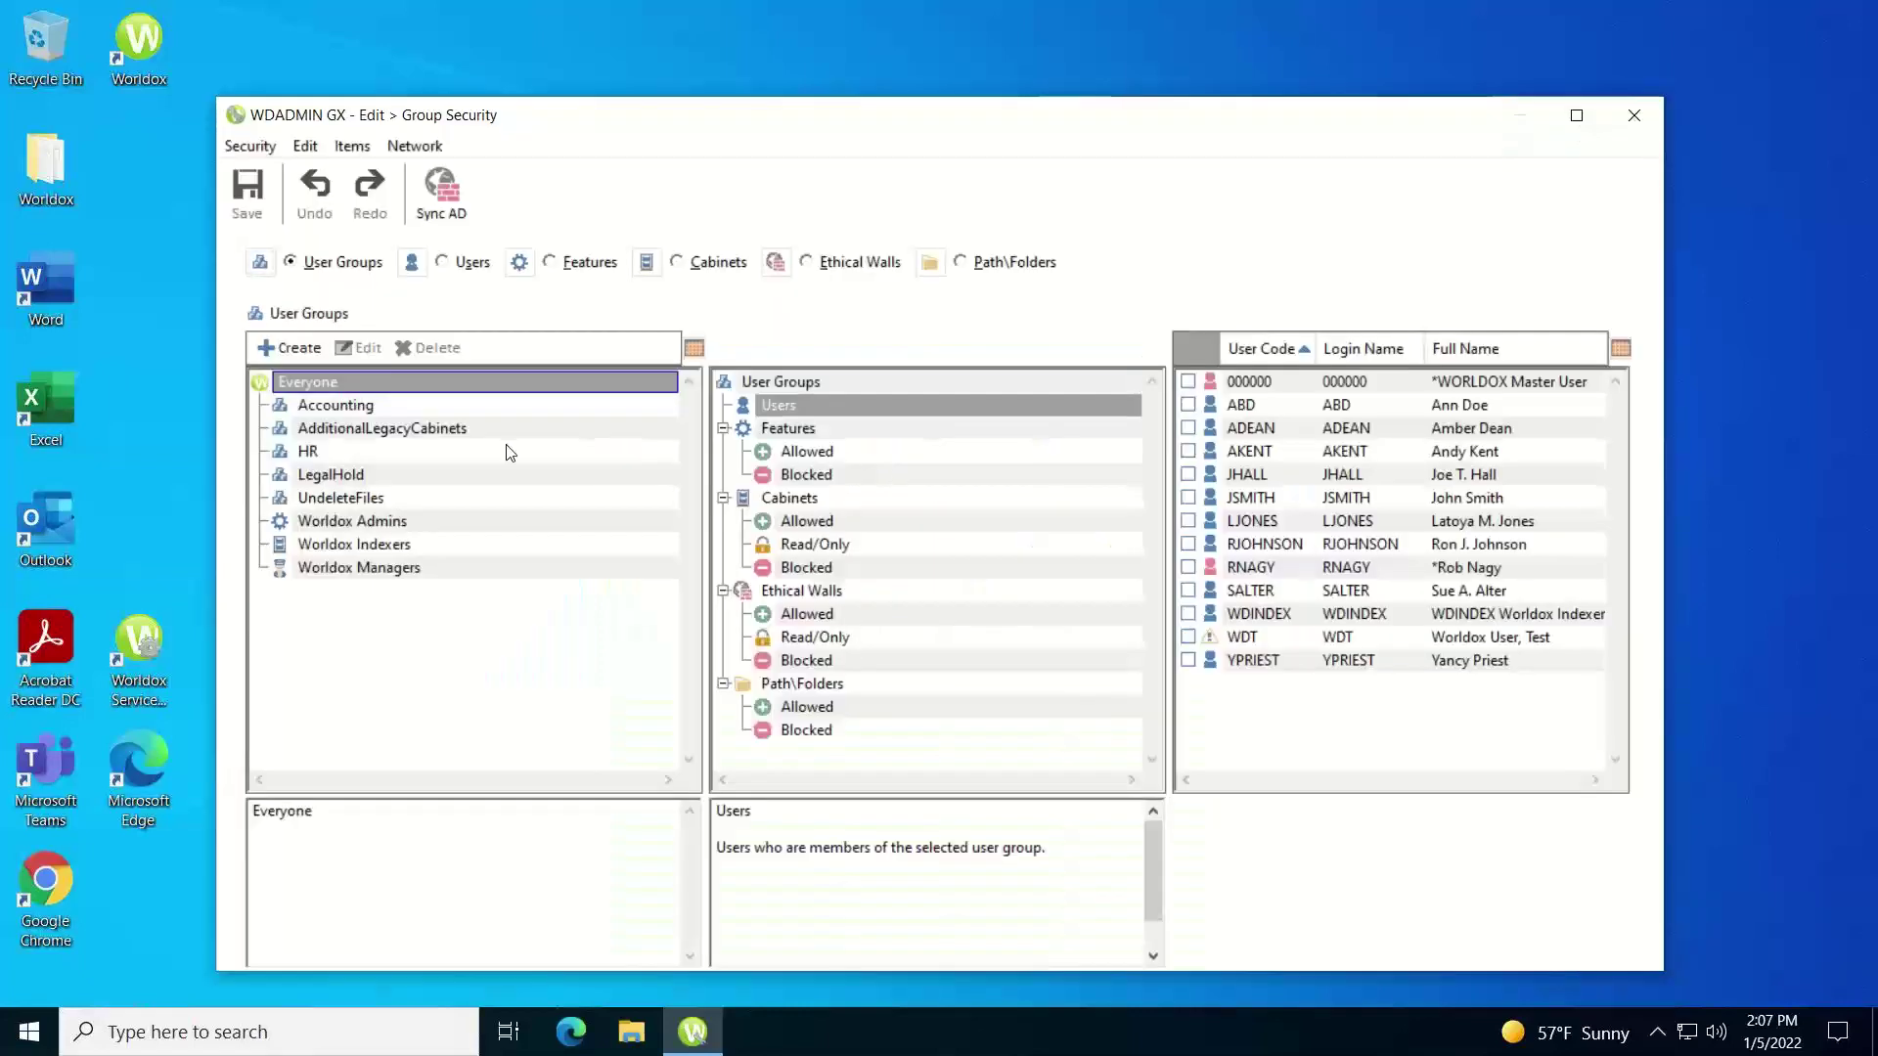
click(322, 478)
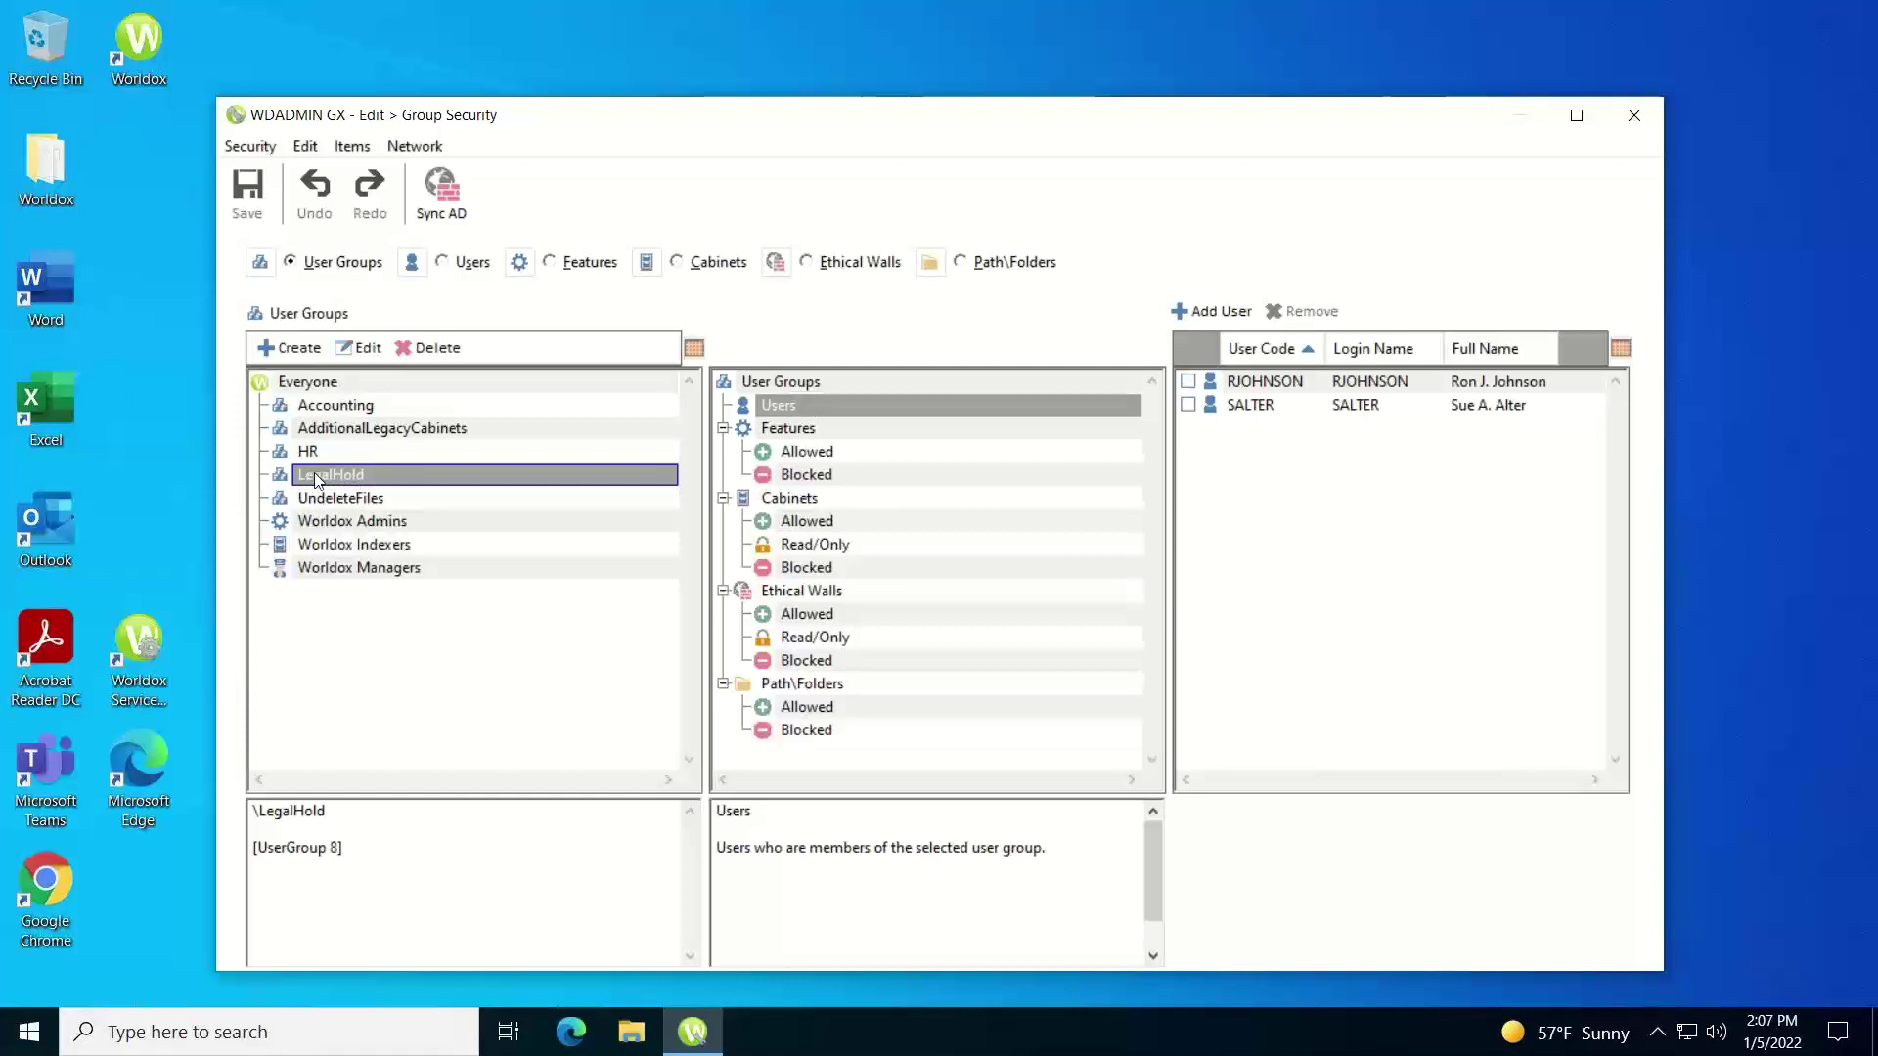
Allow Legal Hold / Set F-Lock for LegalHold and confirm it's listed with Move To and Restore.
click(792, 432)
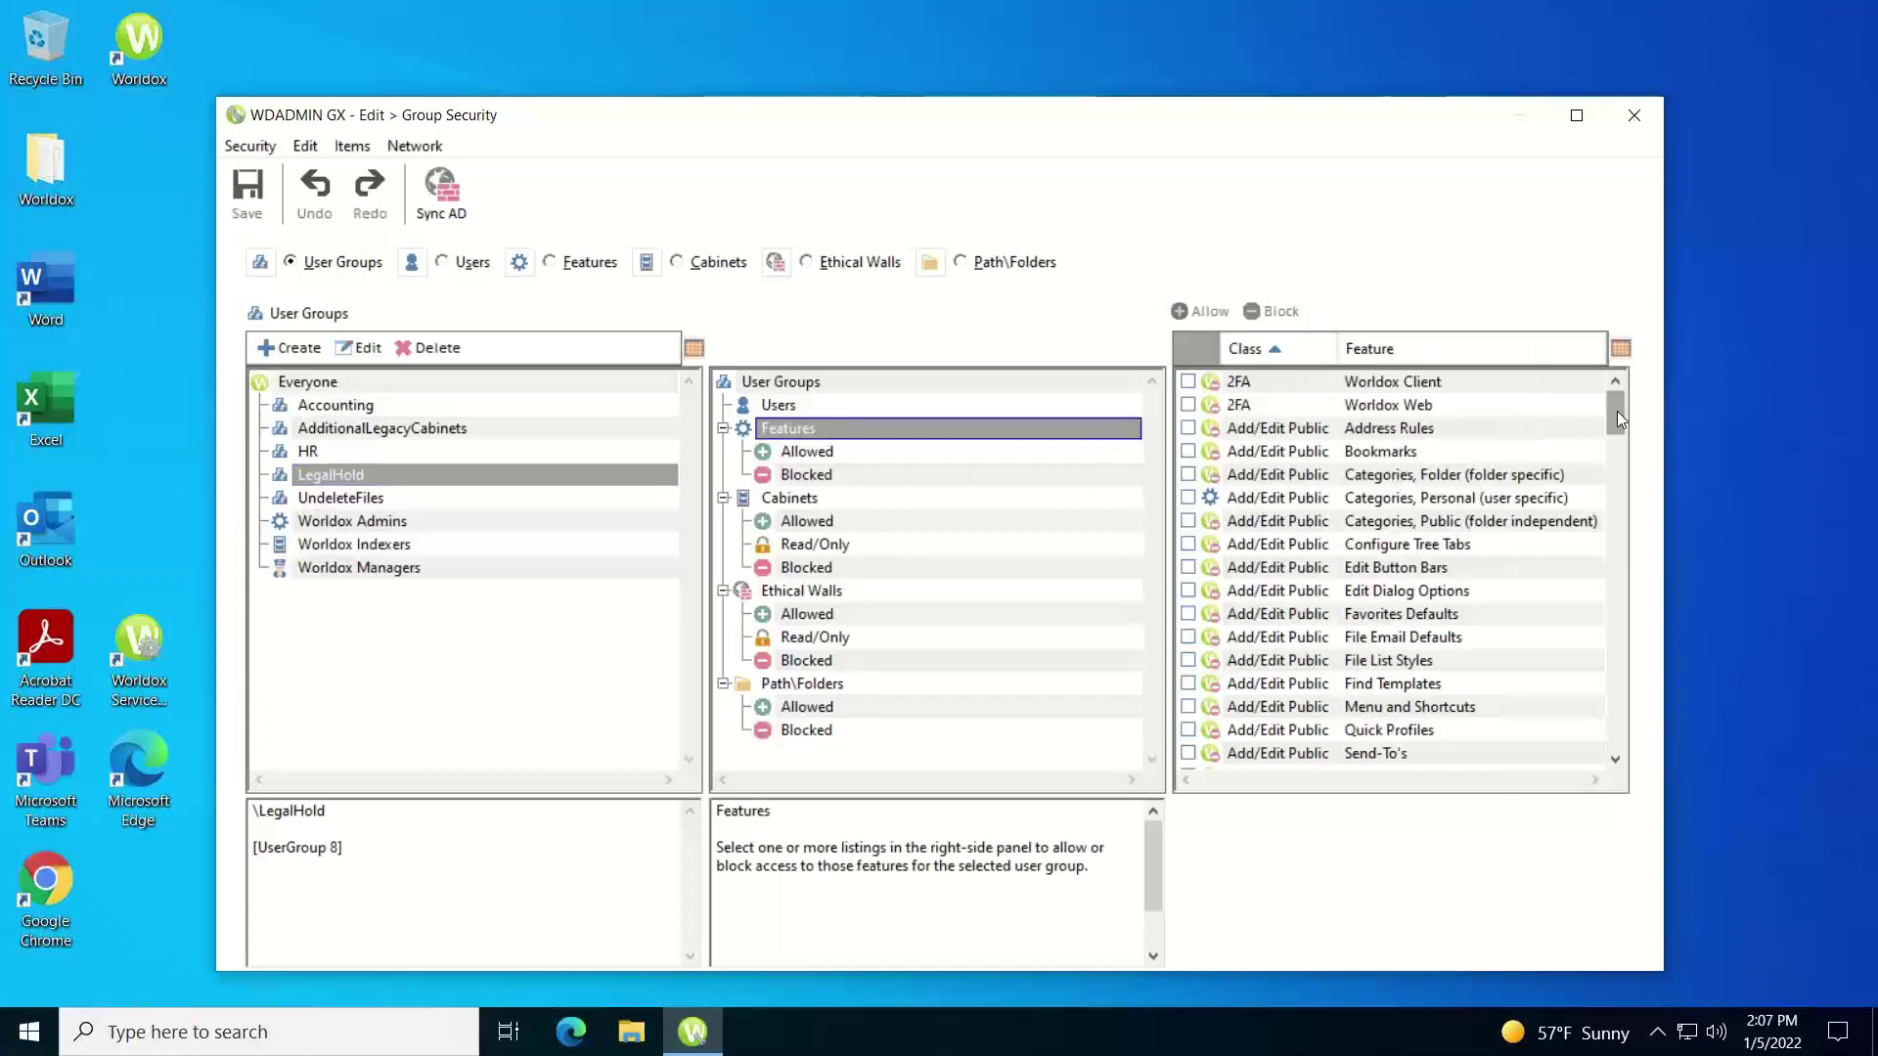
drag(1617, 416, 1620, 600)
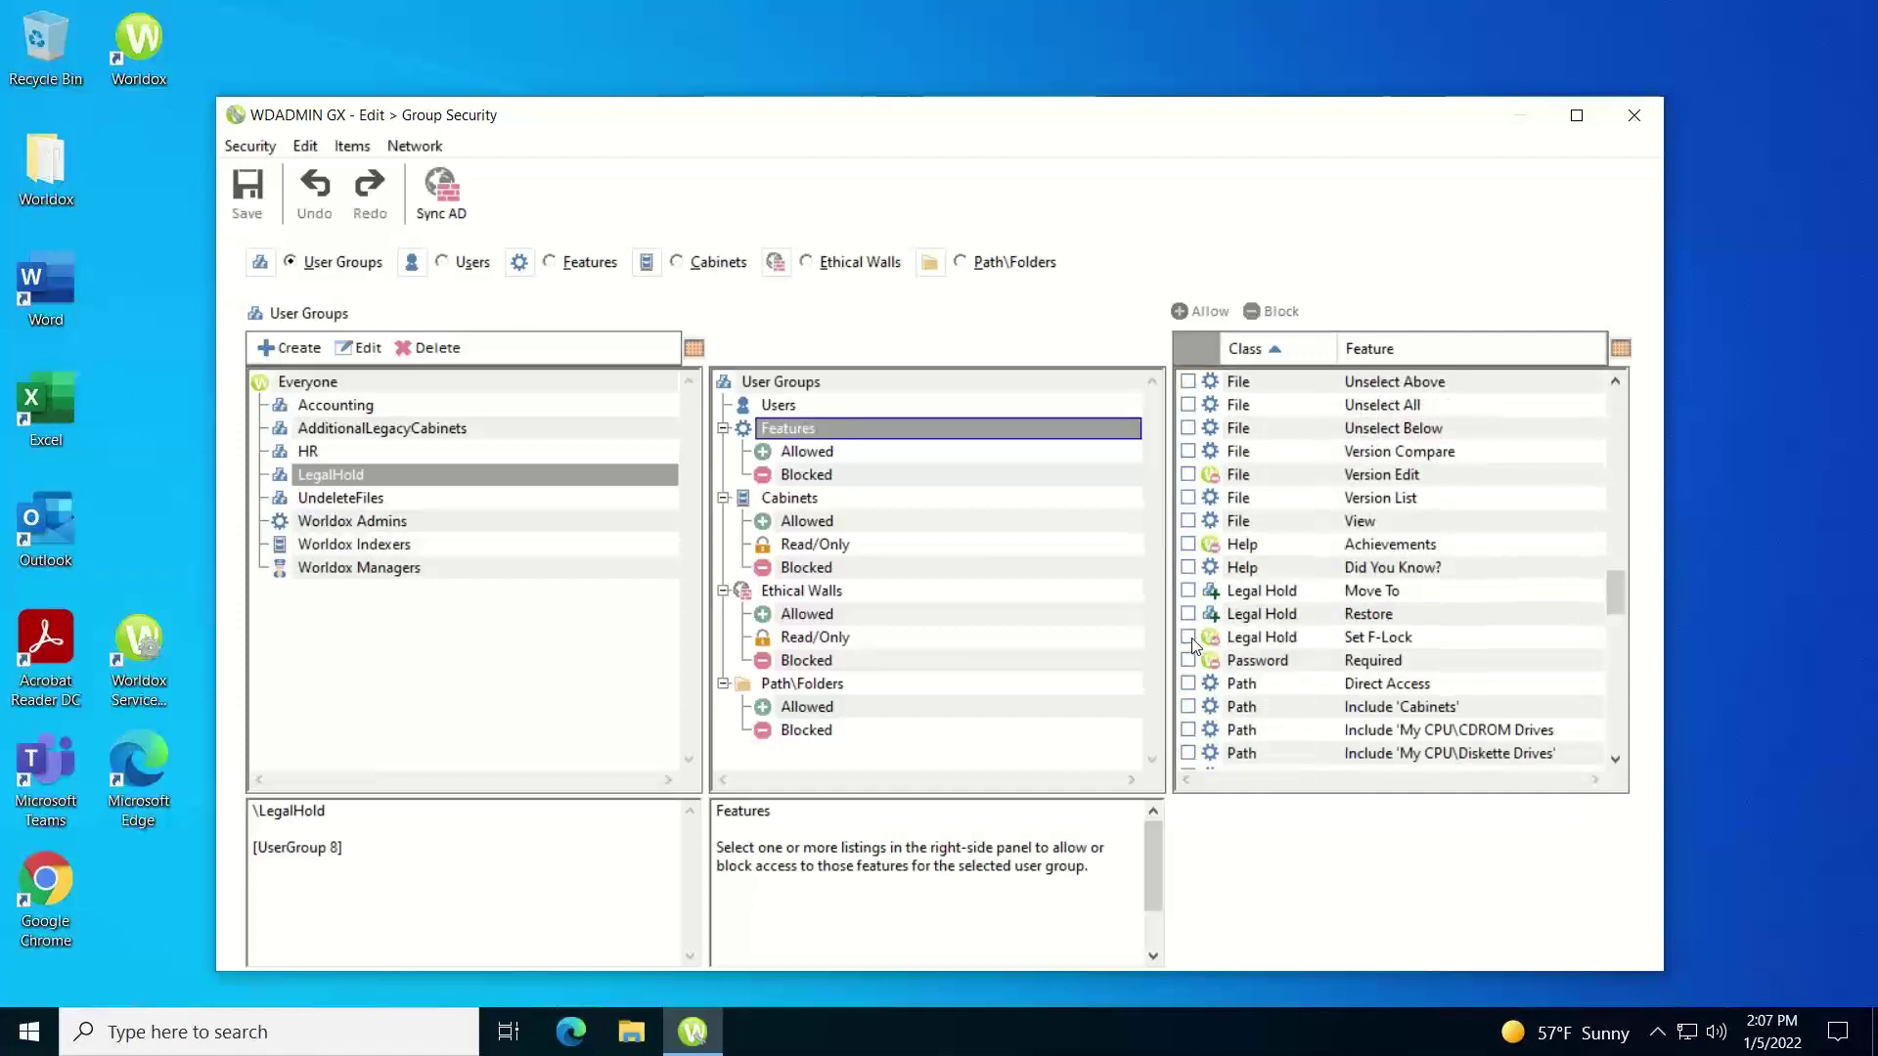
click(1189, 637)
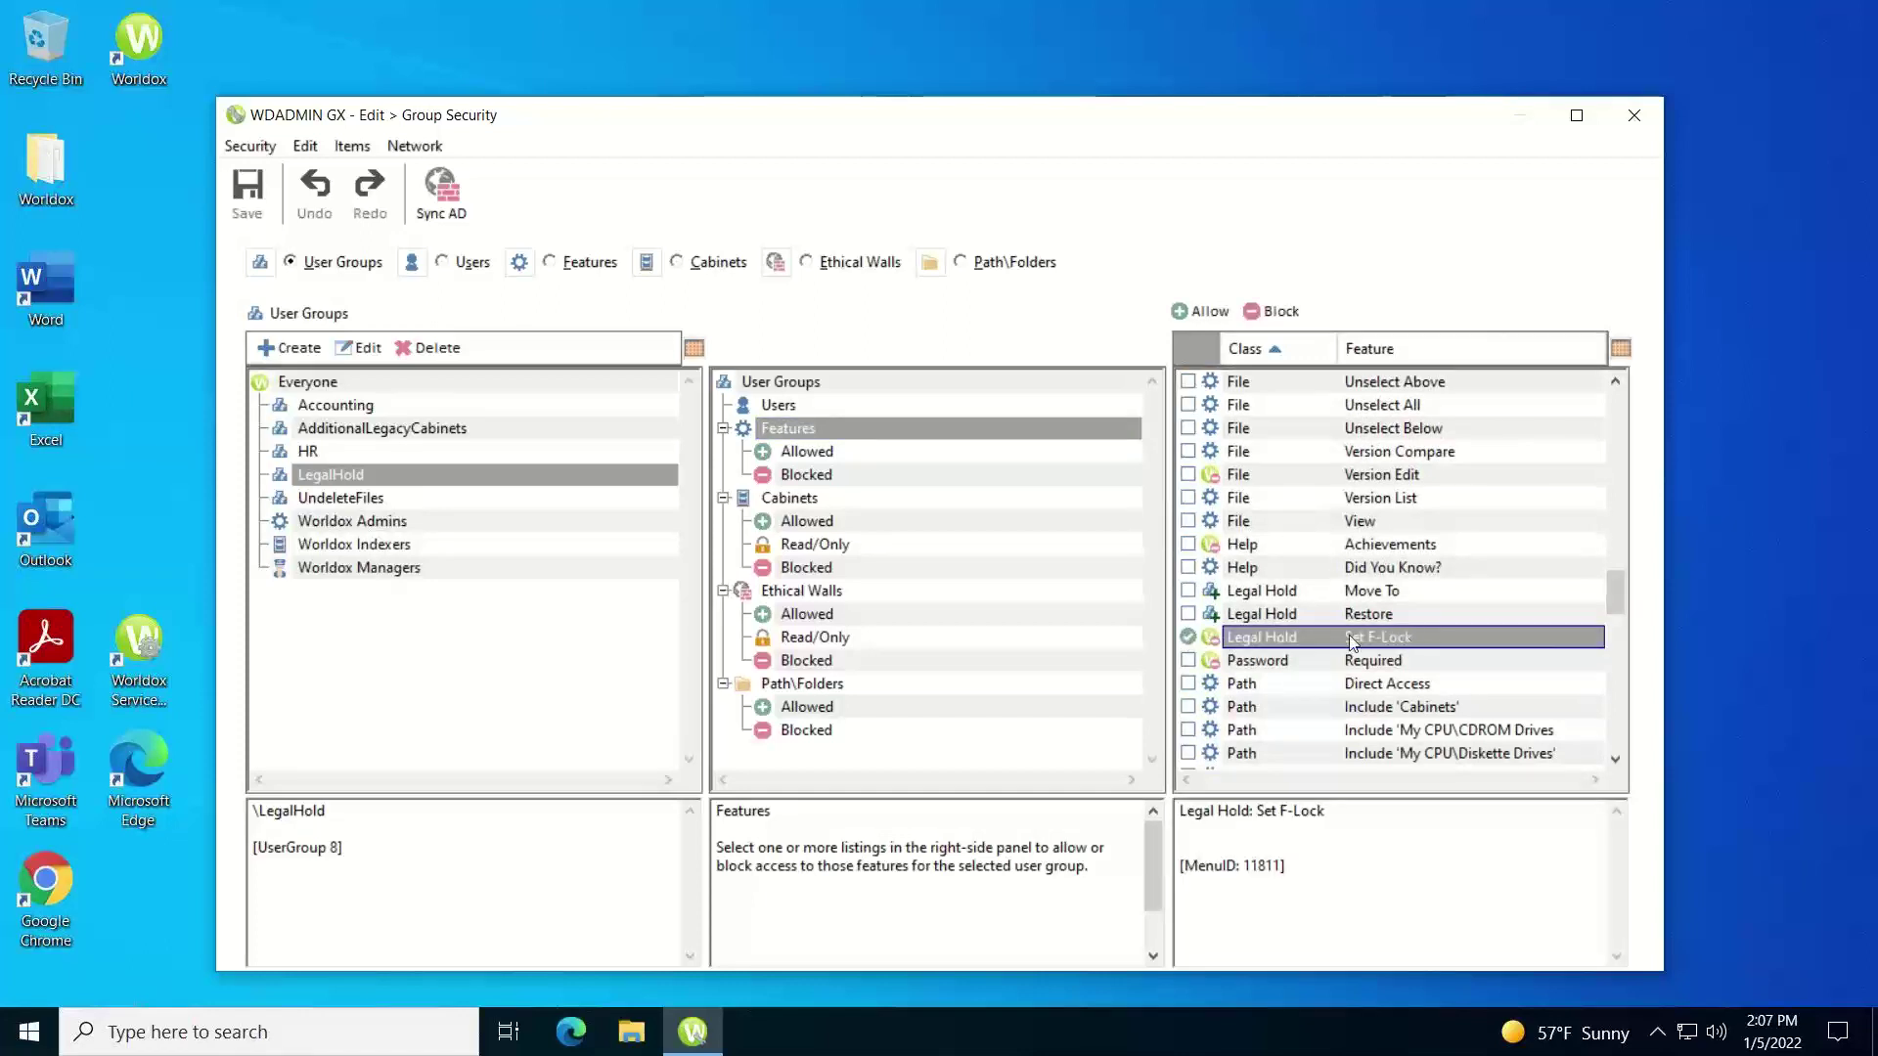
click(1200, 311)
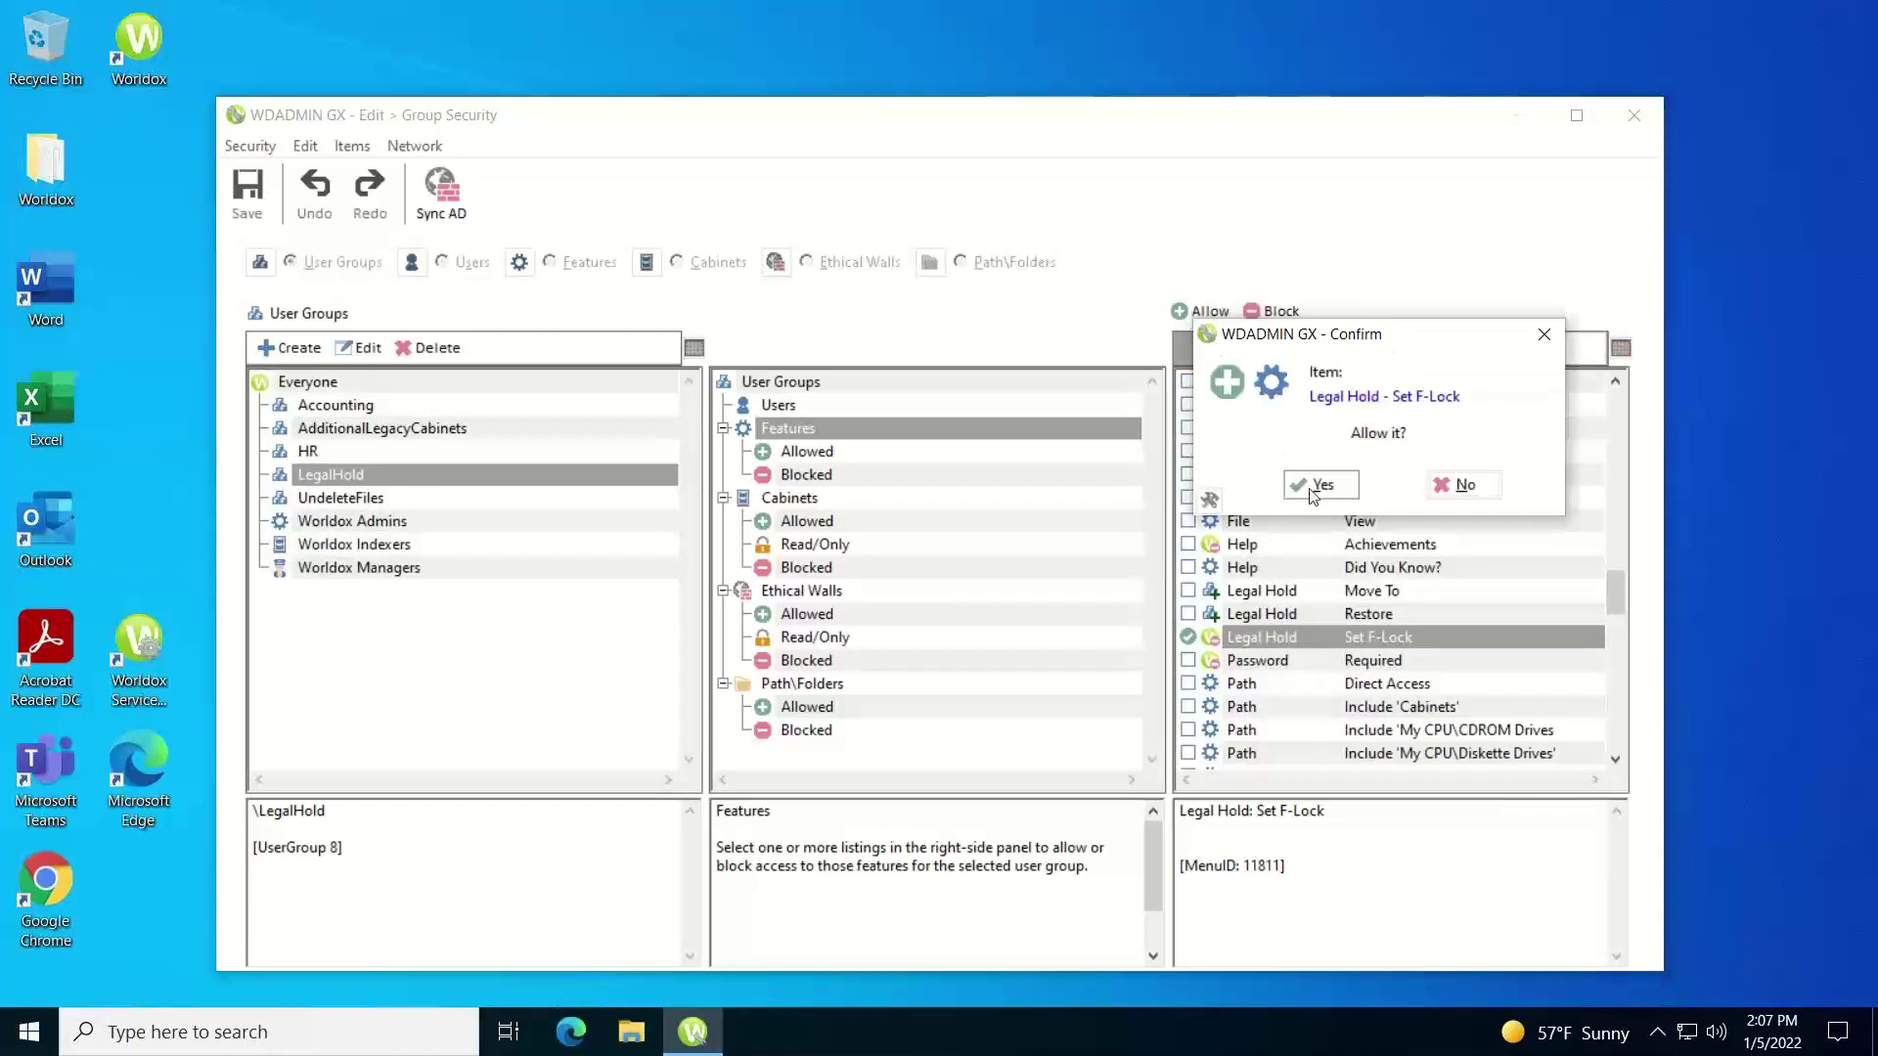
click(1320, 486)
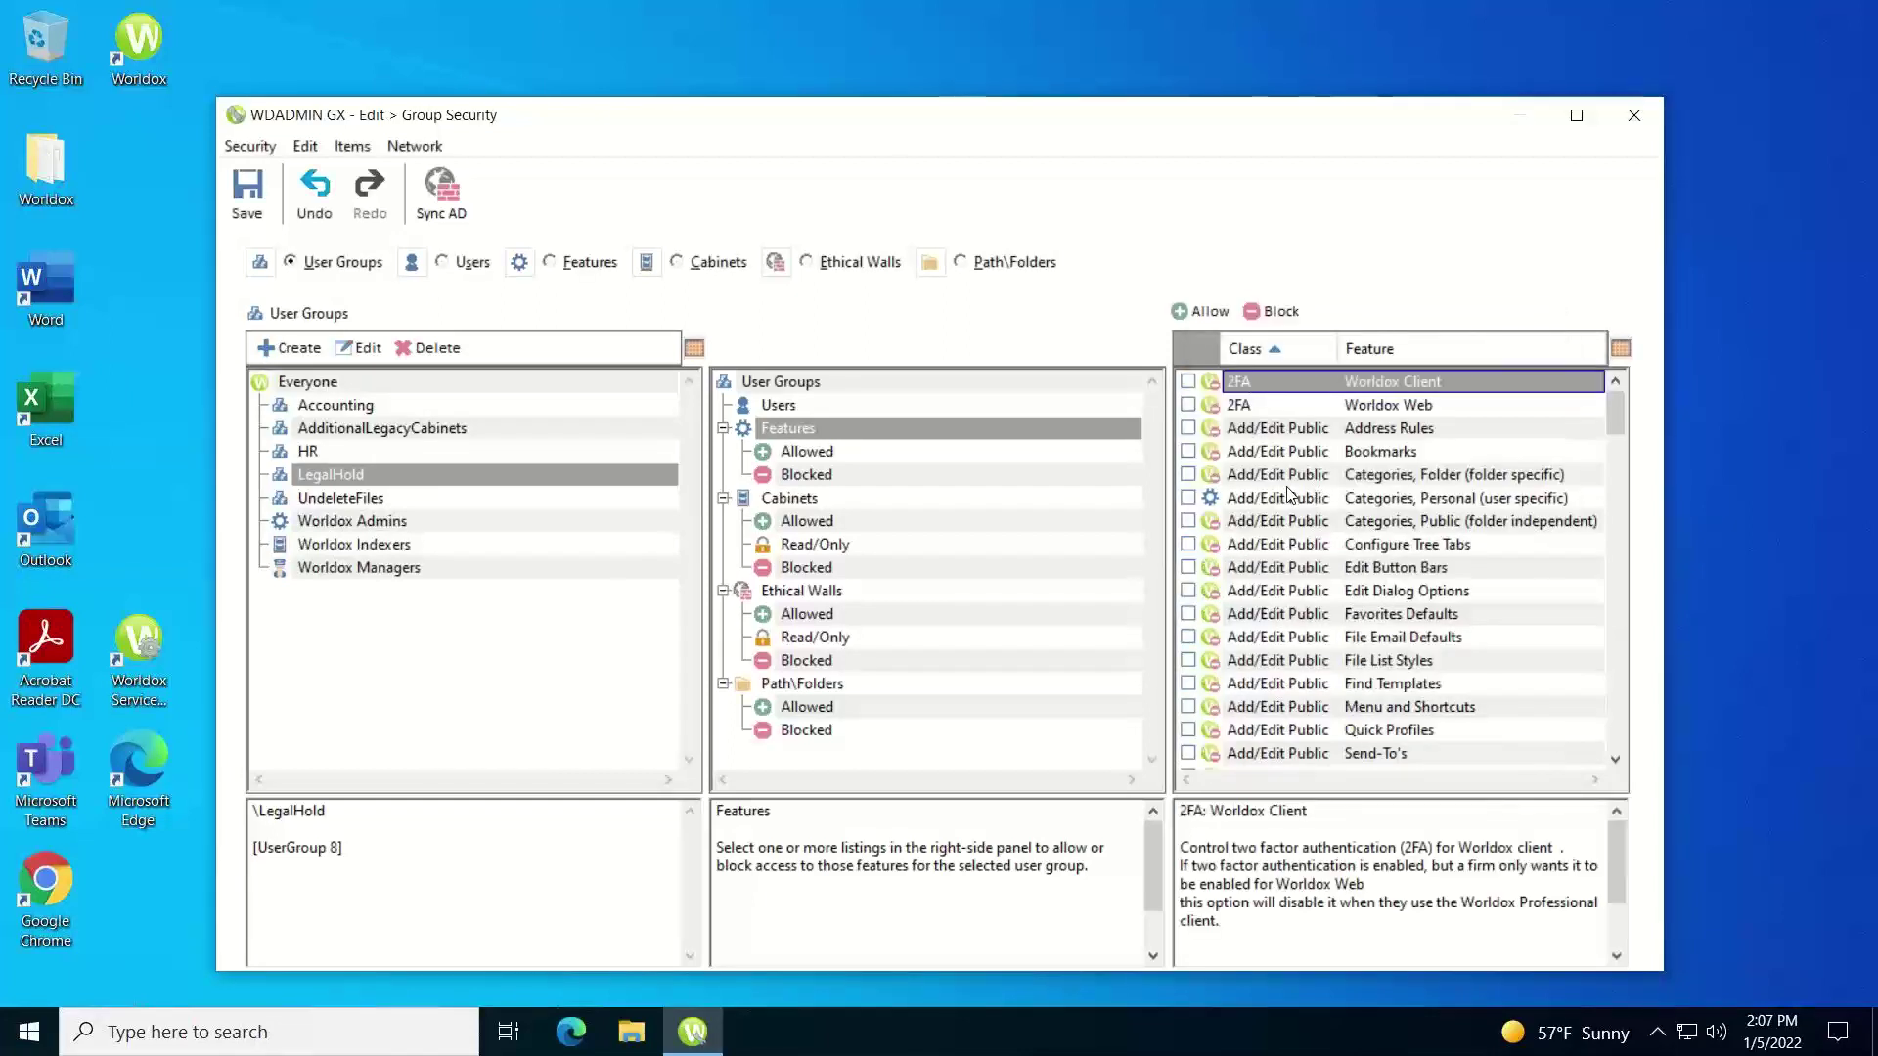
click(808, 452)
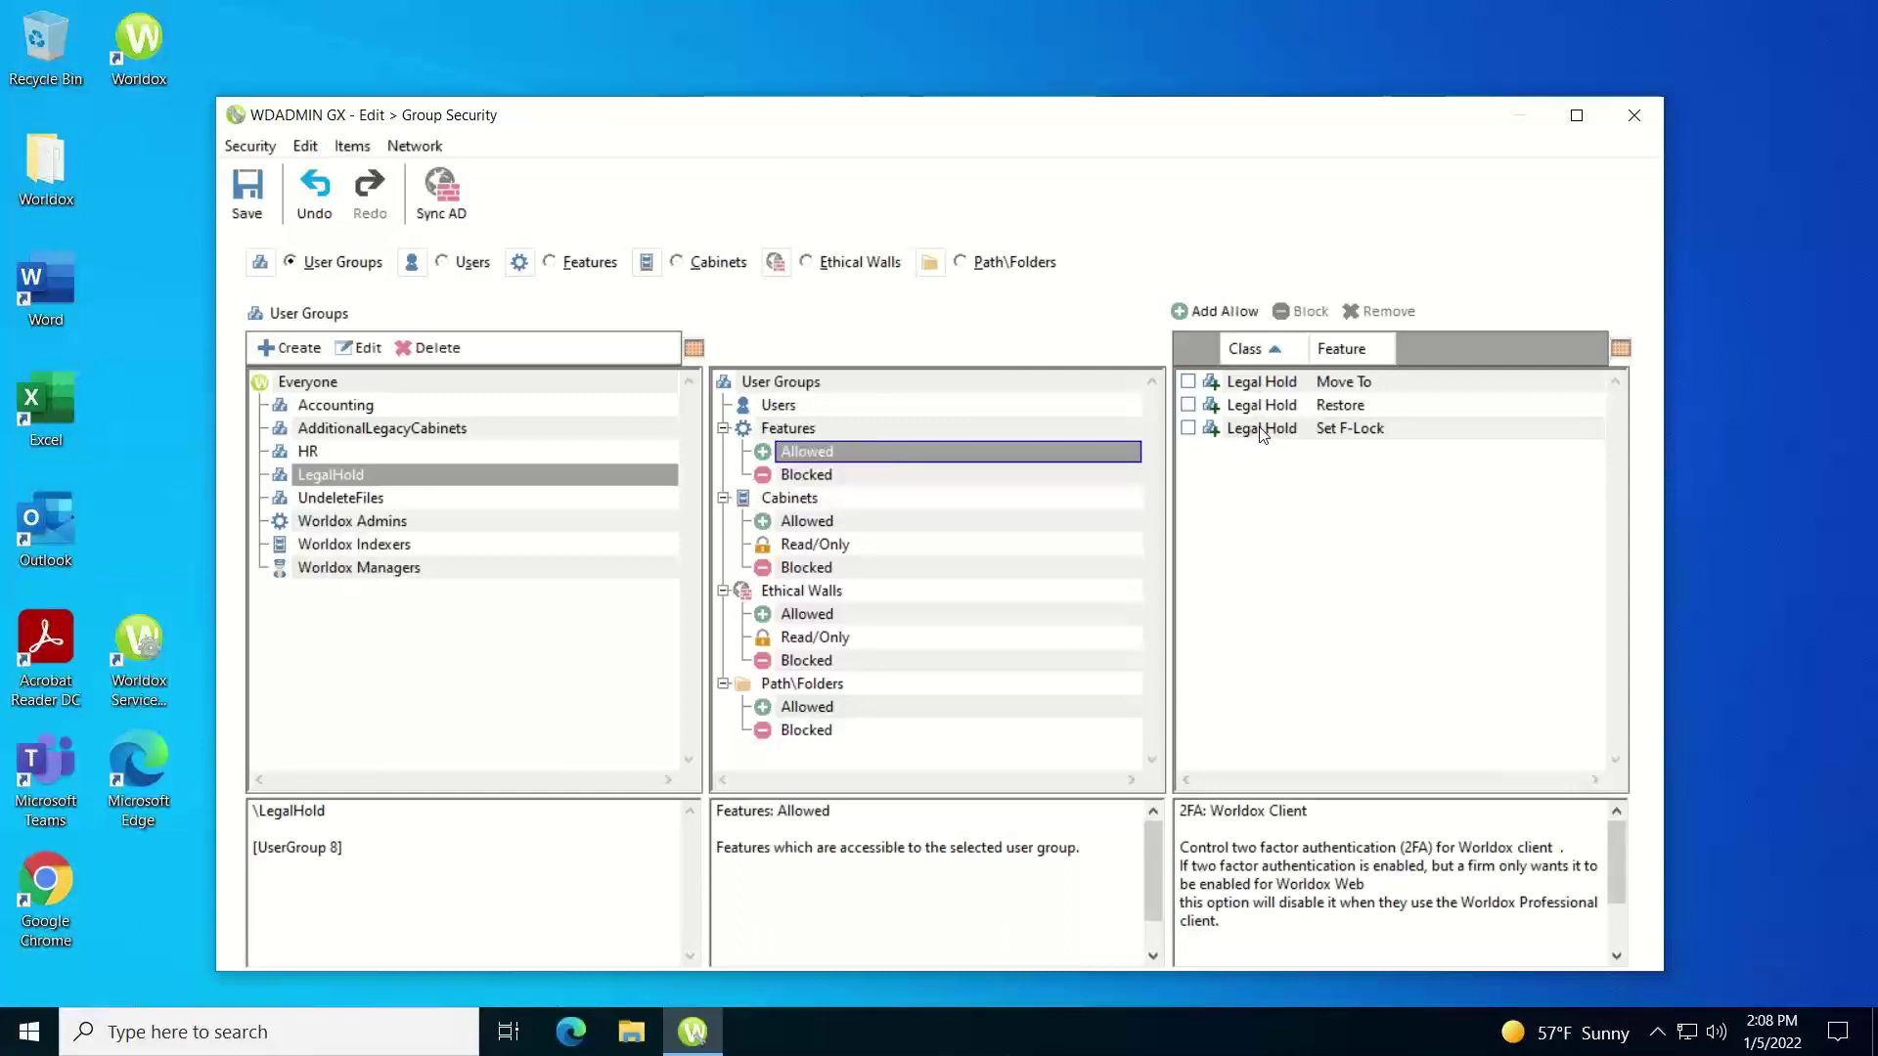
Check Set F-Lock in Everyone's blocked features, then reselect LegalHold and save group security.
click(305, 384)
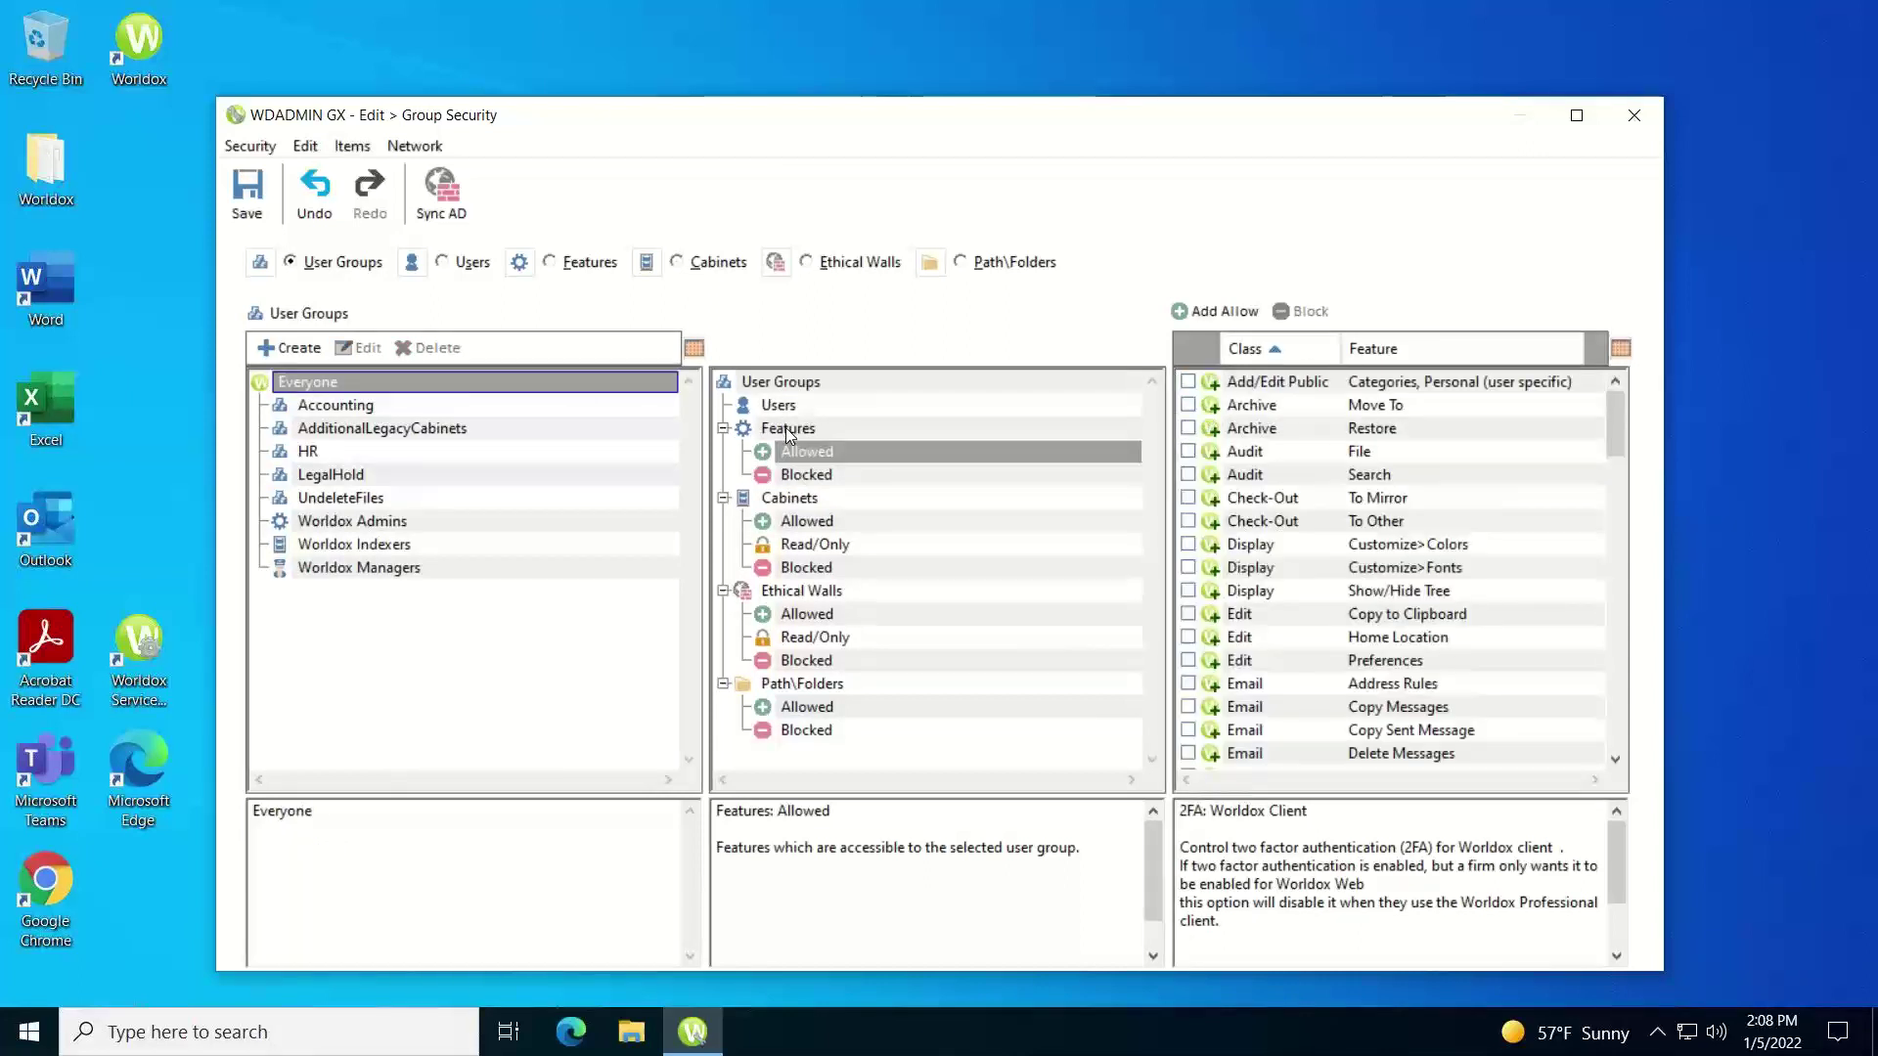
click(807, 476)
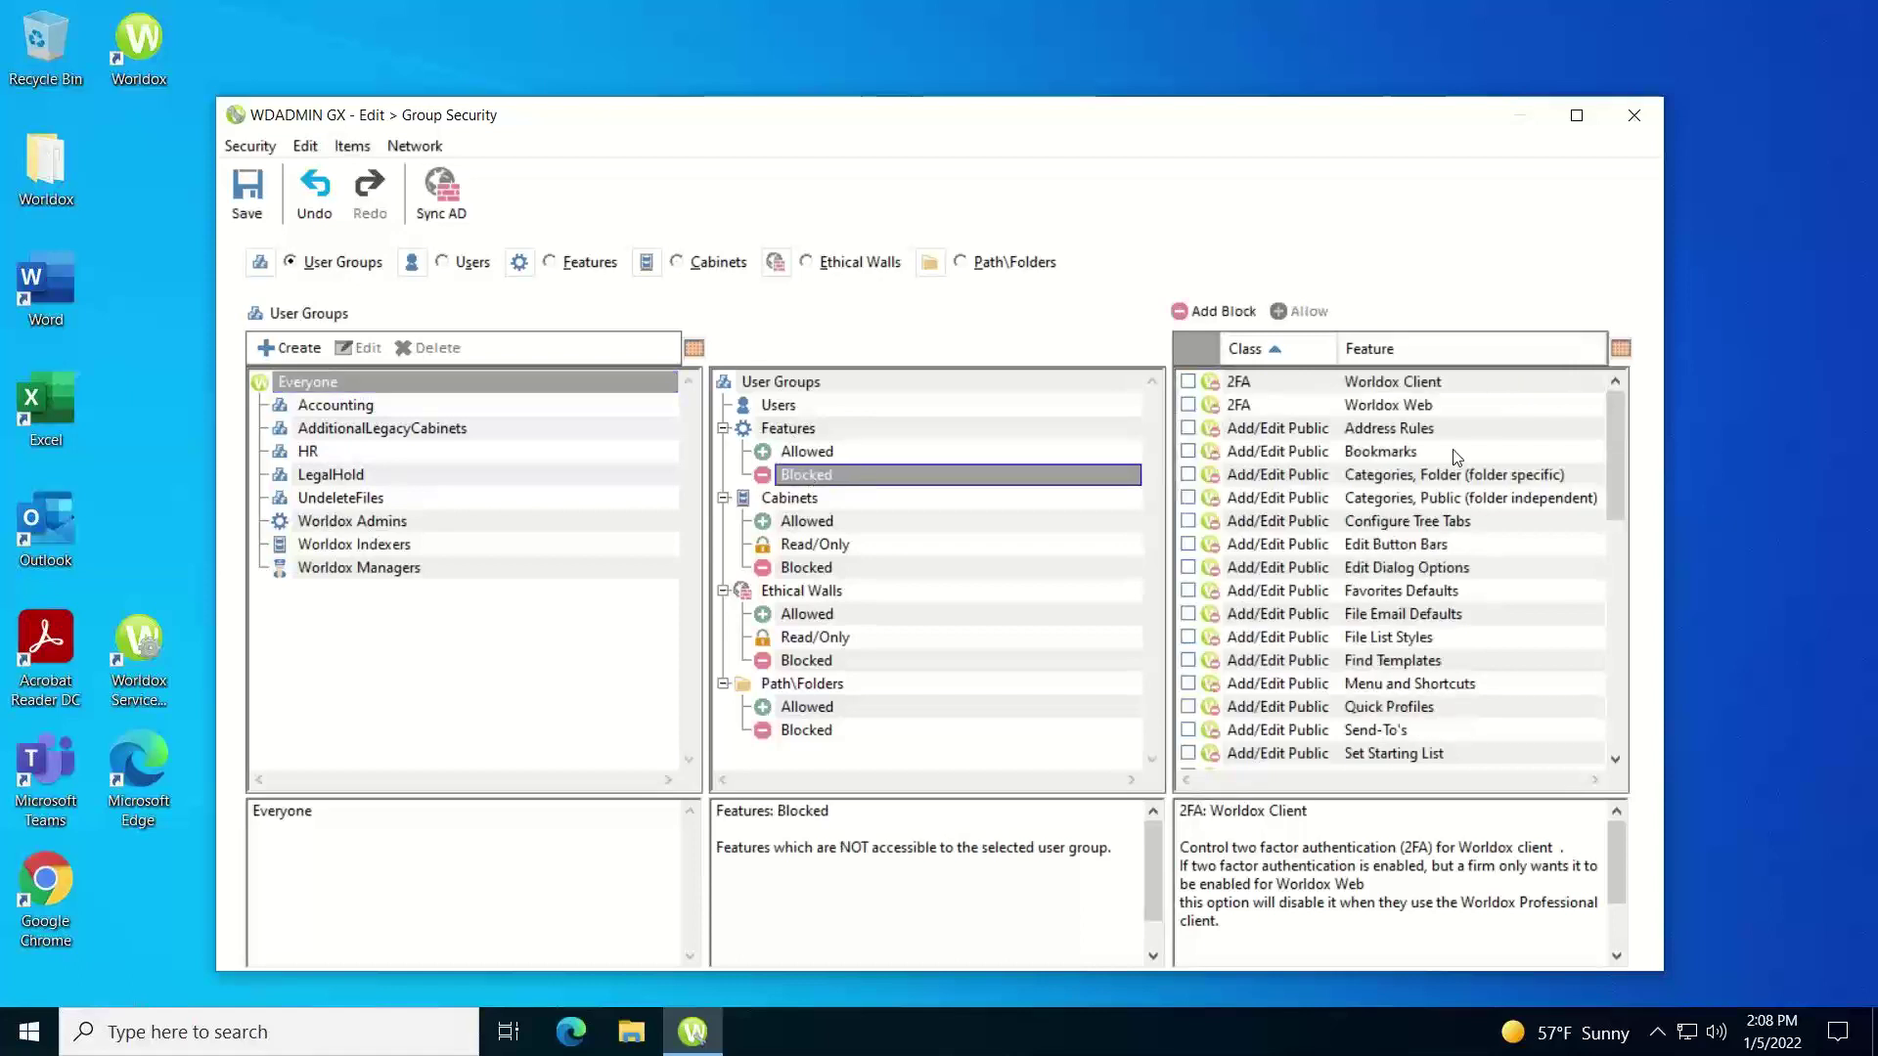
drag(1621, 432, 1620, 571)
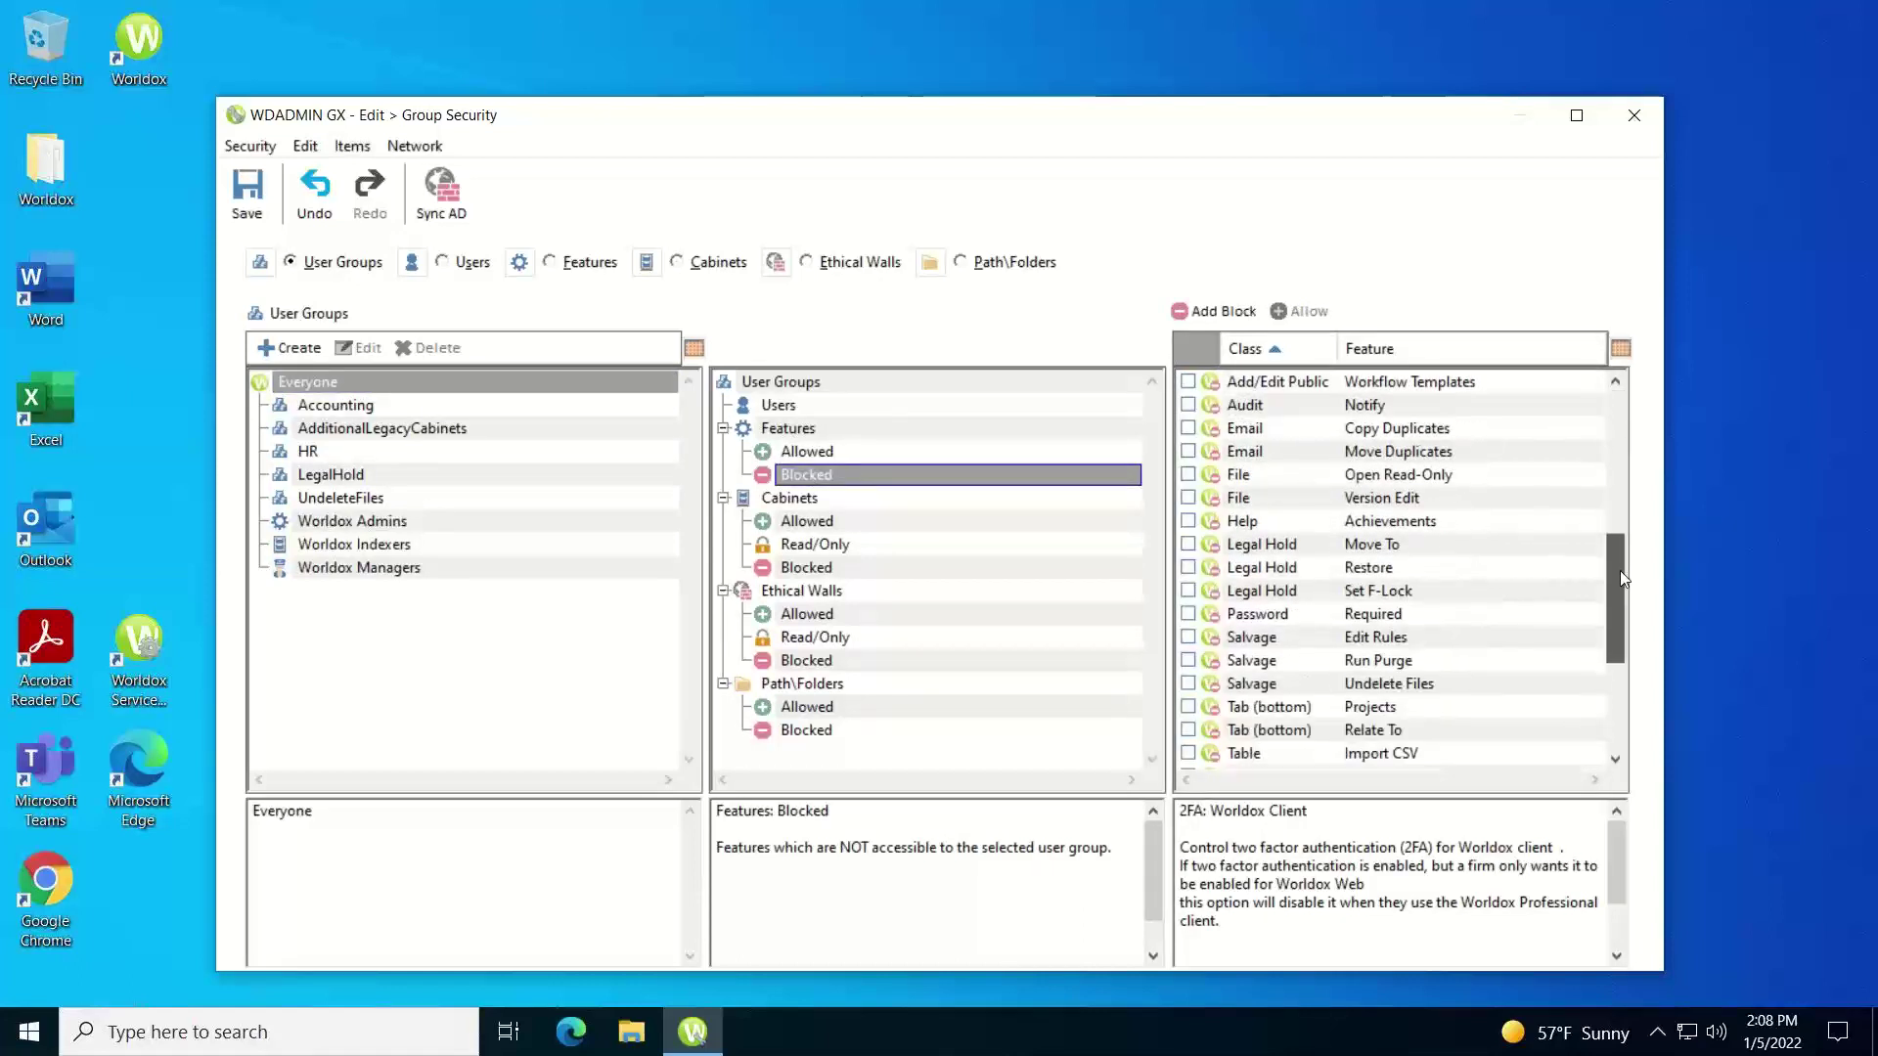
click(1265, 590)
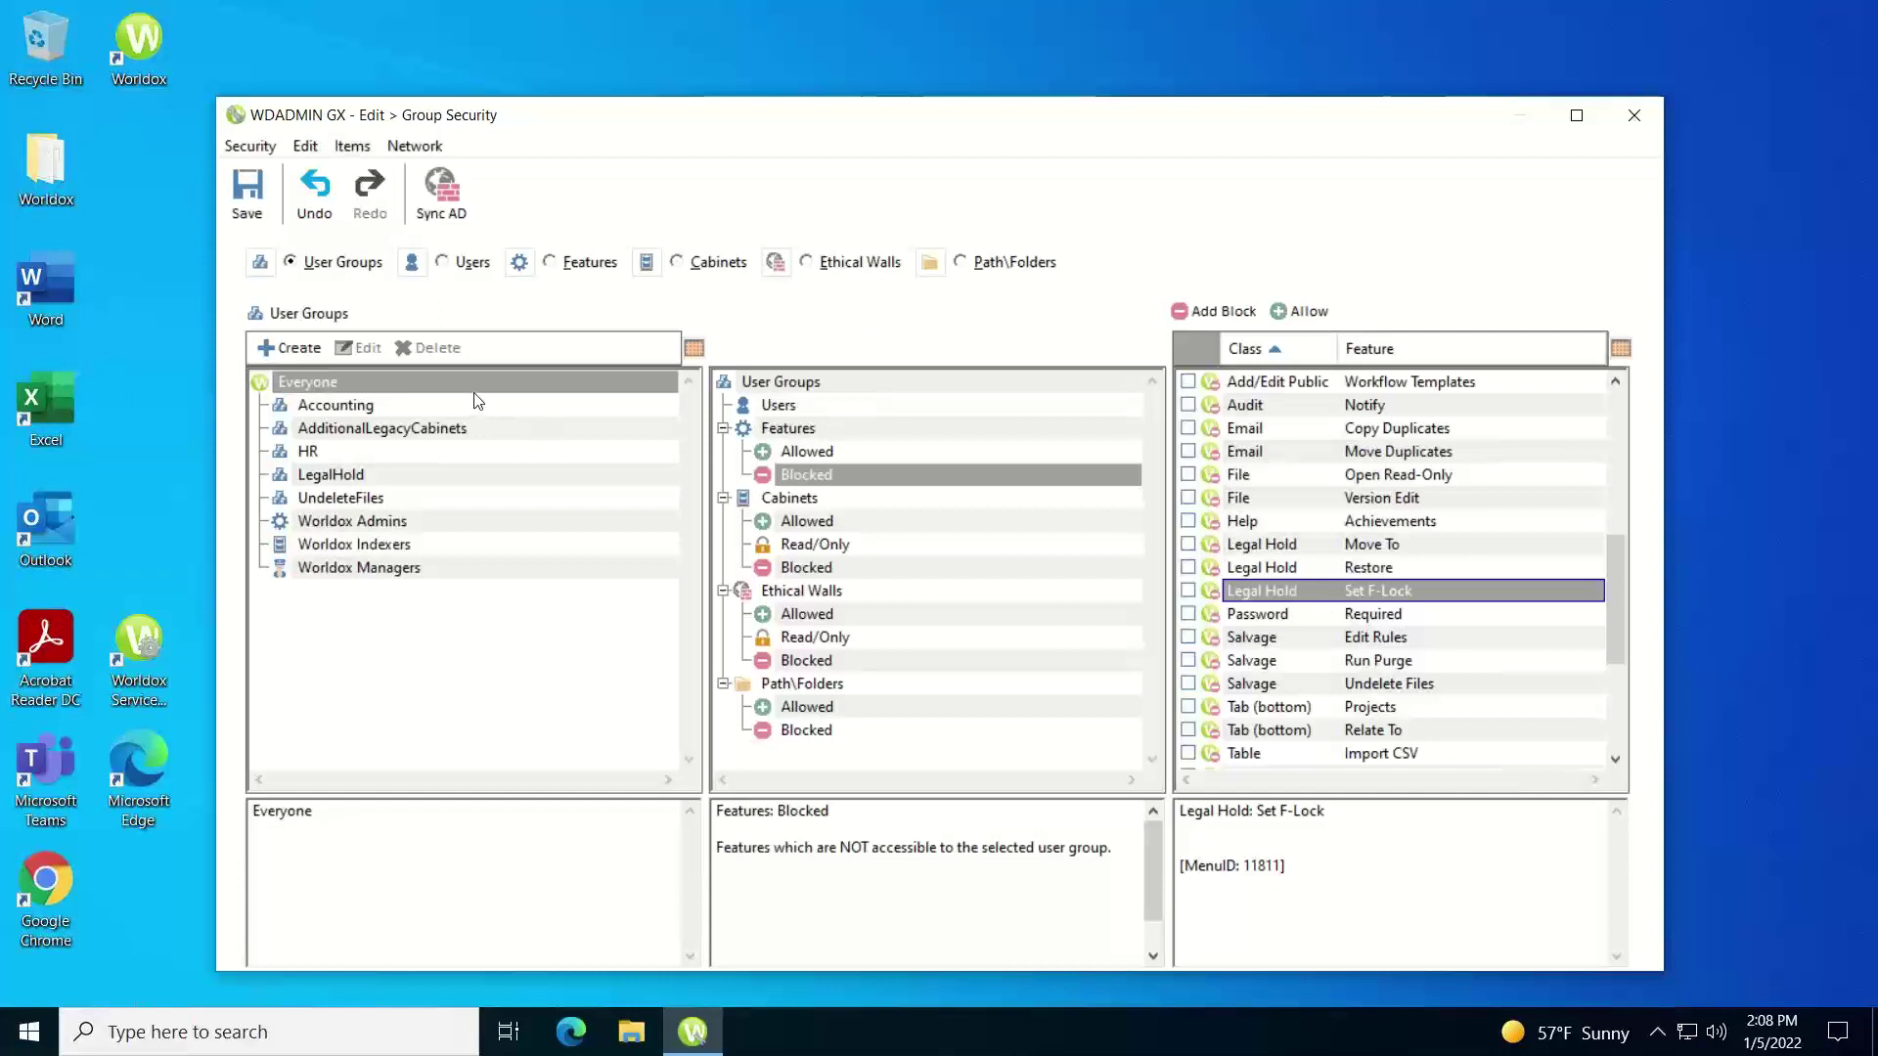
click(323, 474)
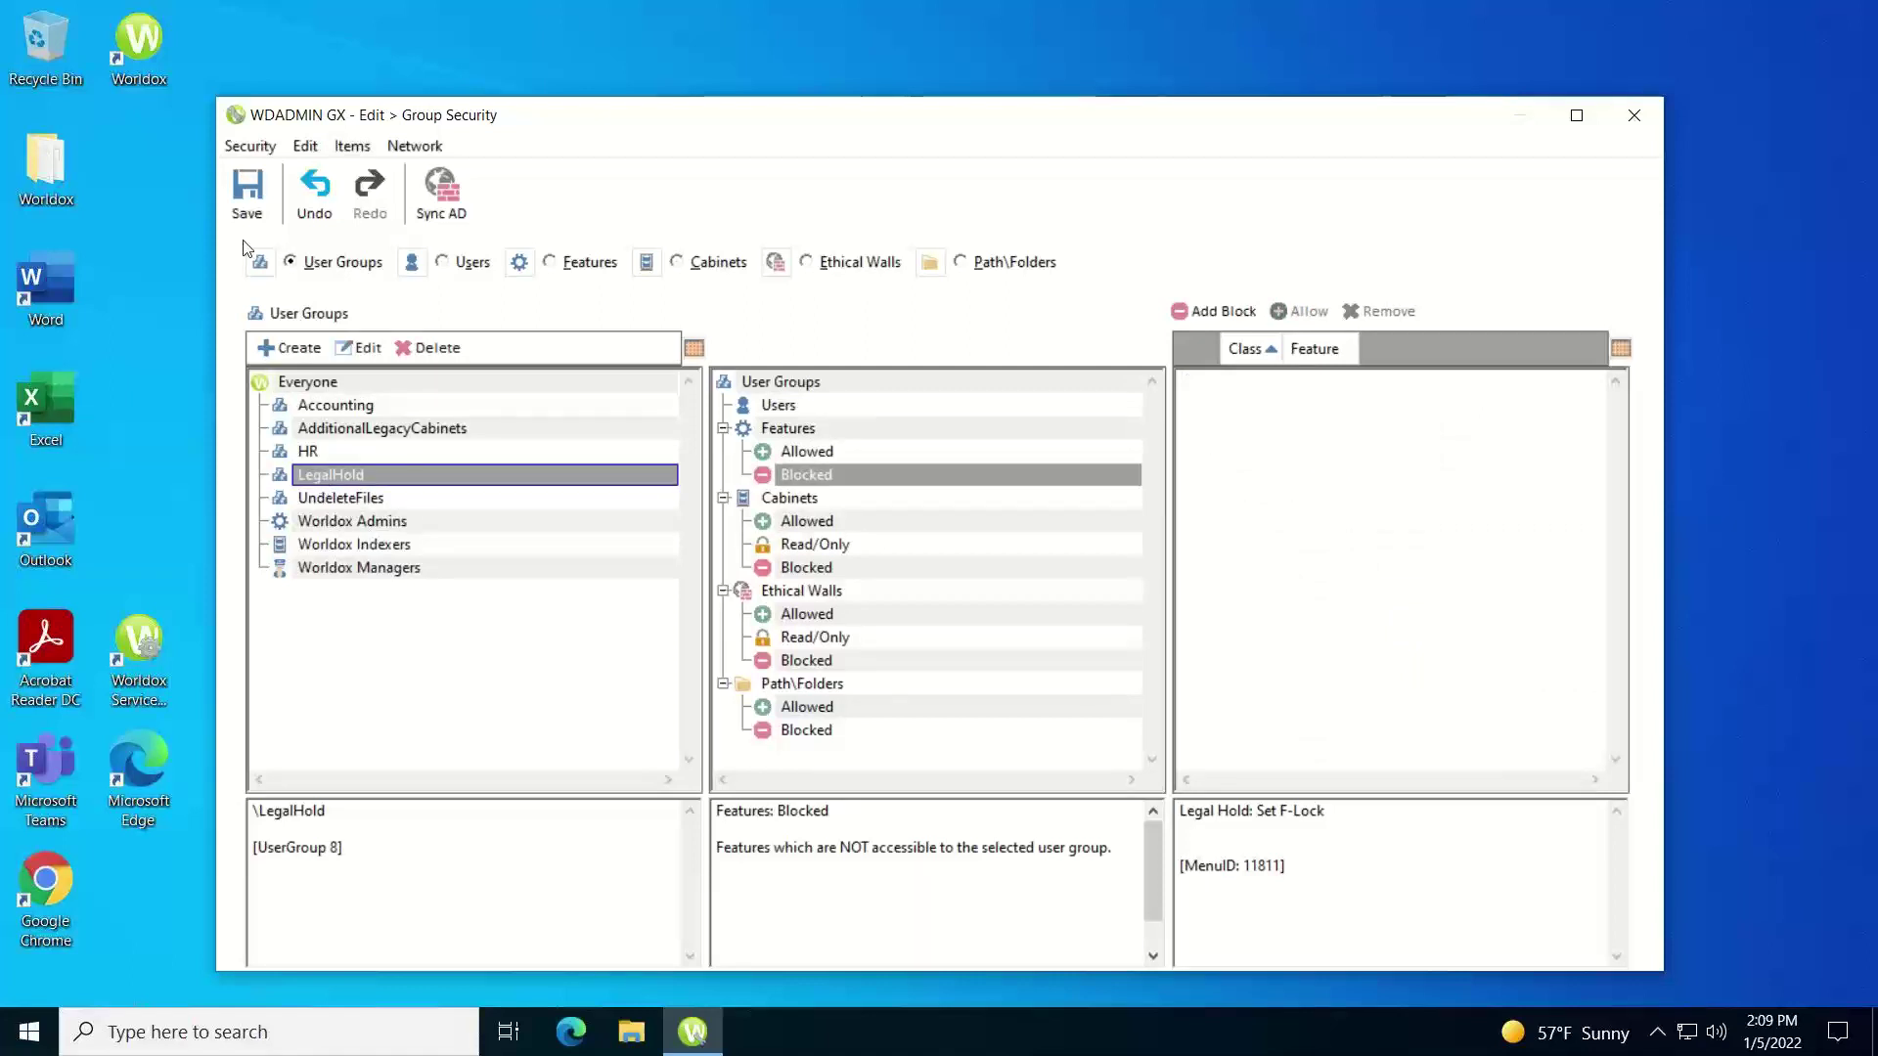
click(247, 191)
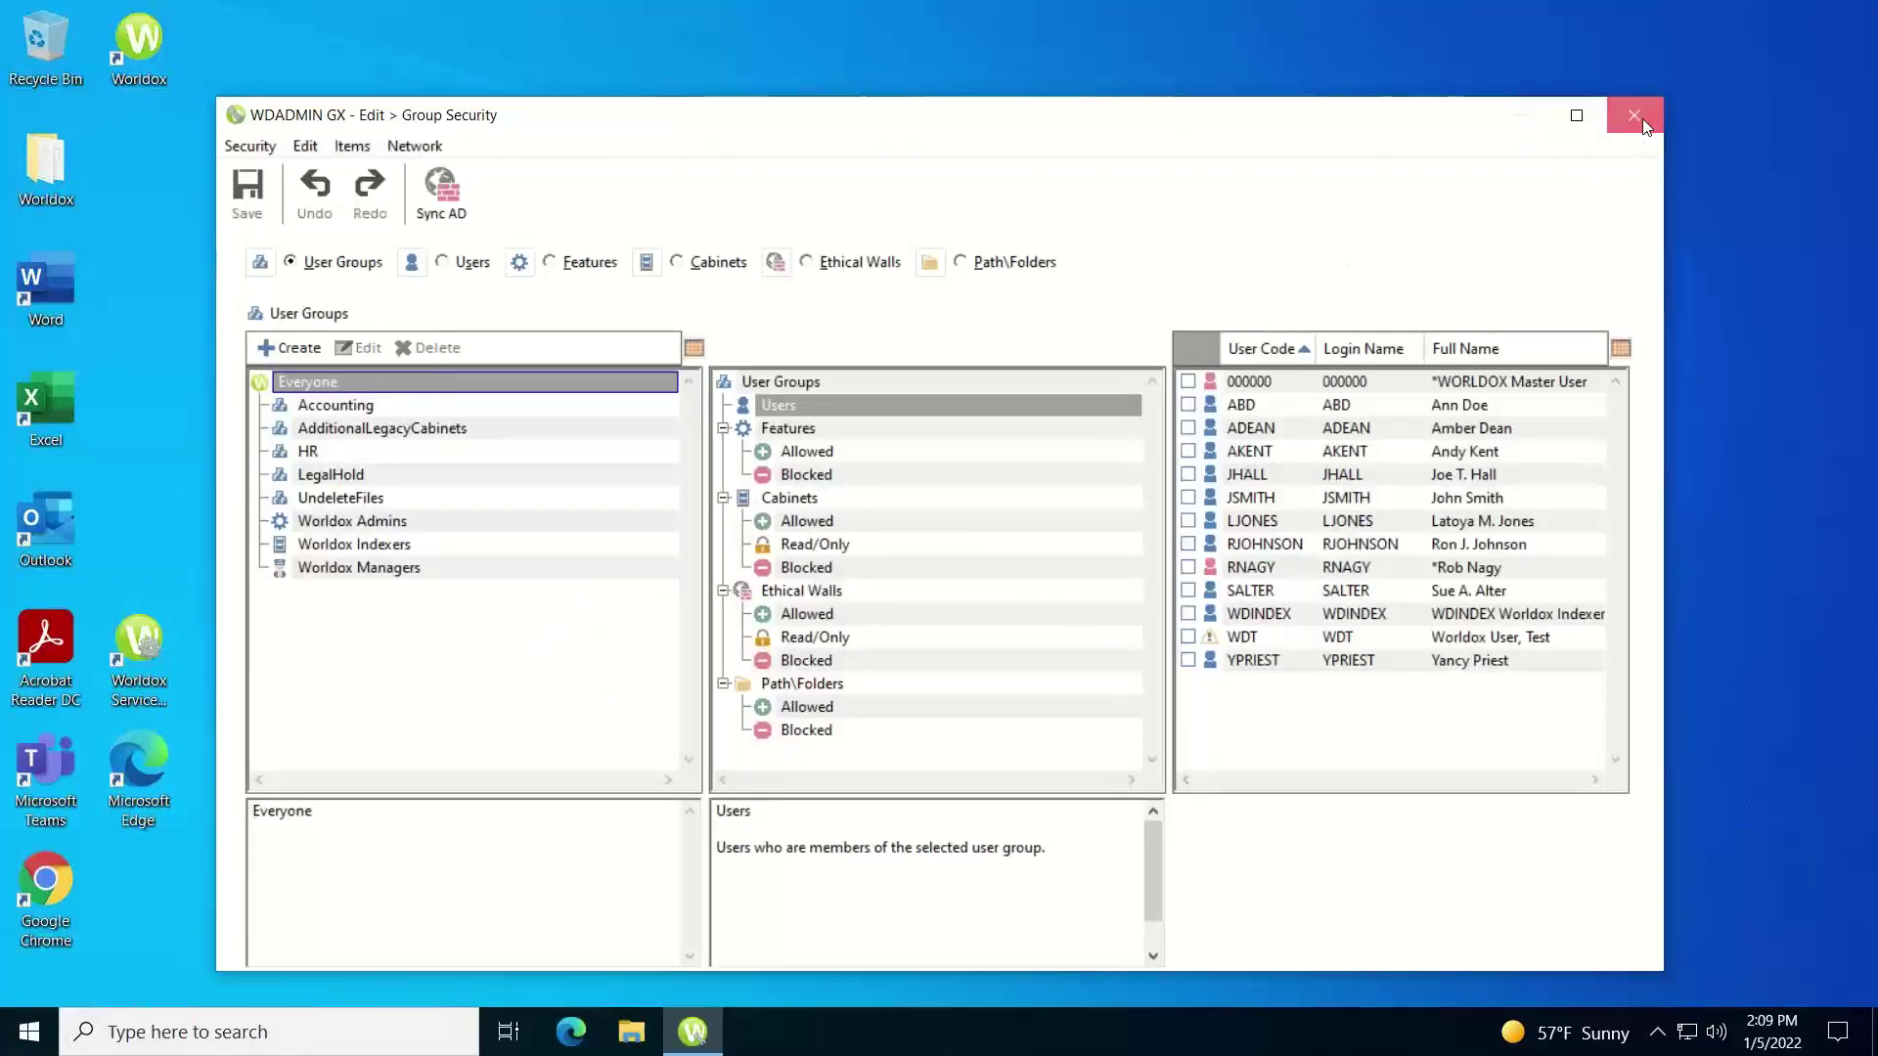
Close the Group Security window and the WDADMIN administration tool.
click(1633, 114)
click(1259, 365)
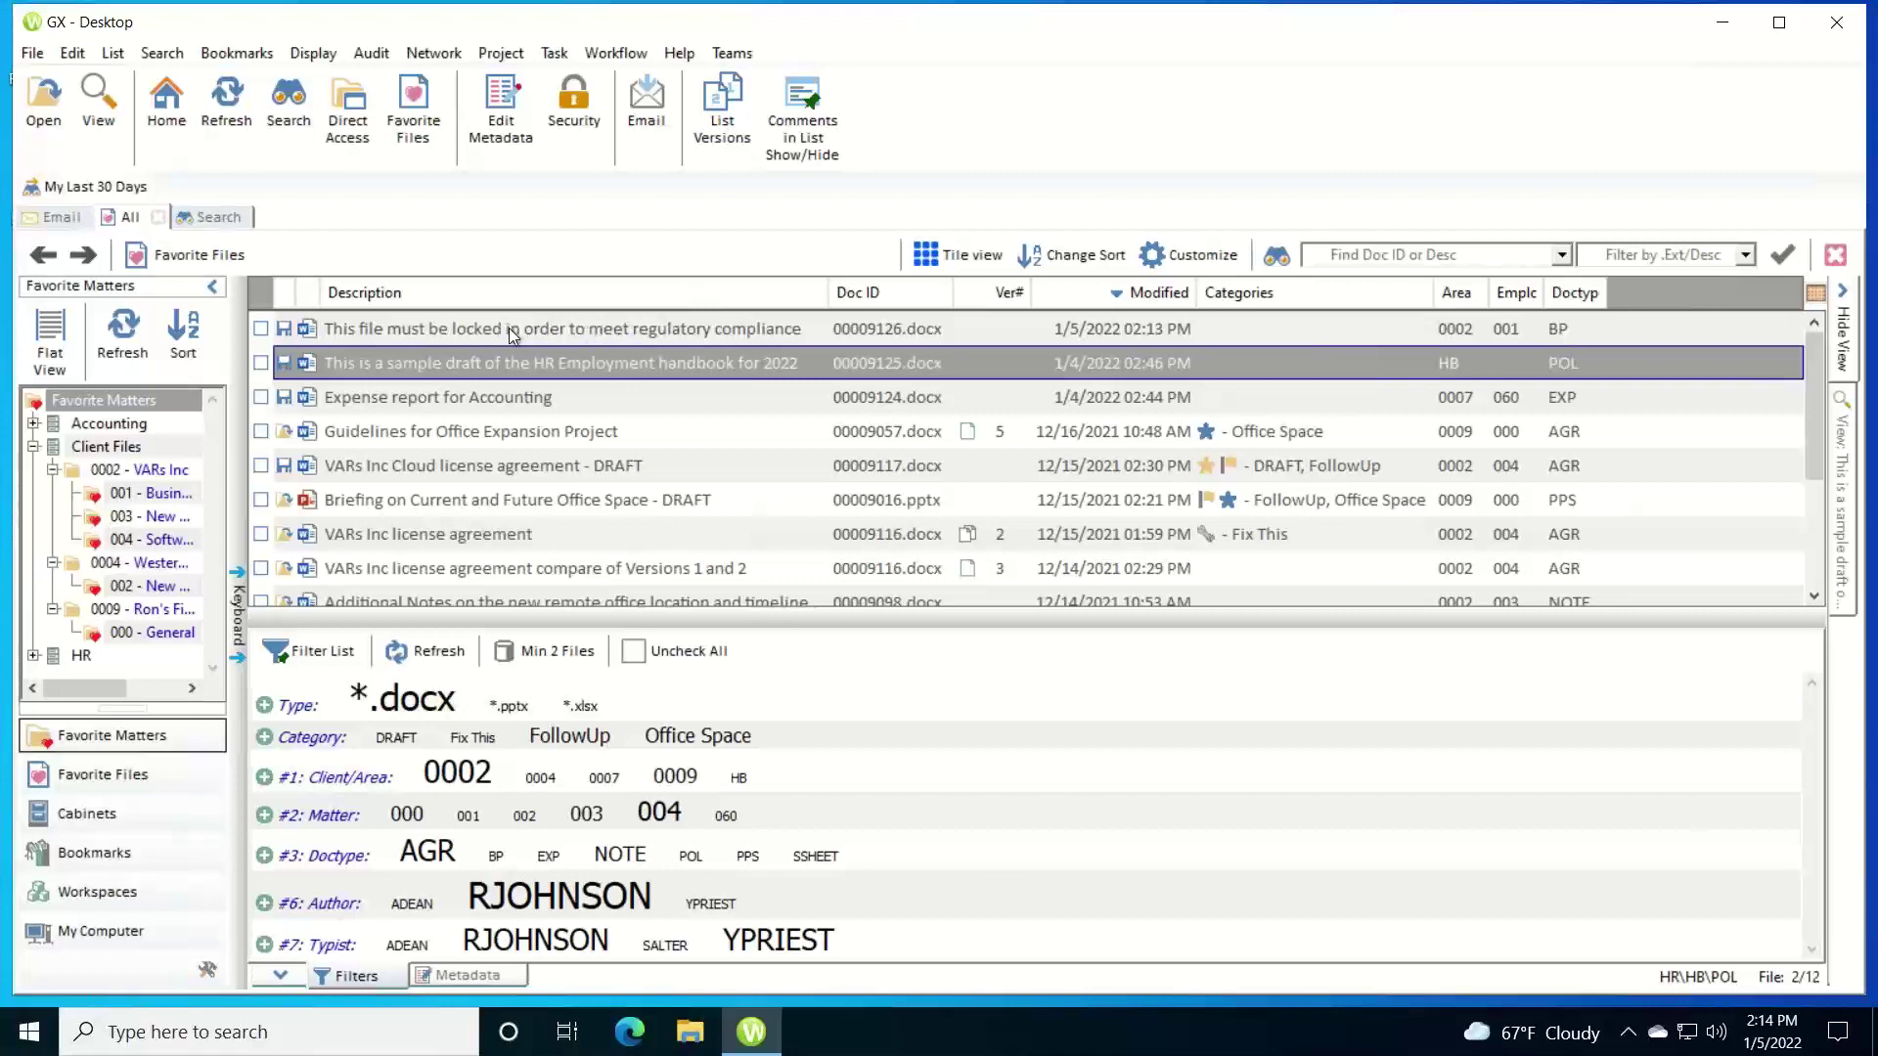
Apply File > Legal Hold > F-Lock to the regulatory compliance document.
click(460, 326)
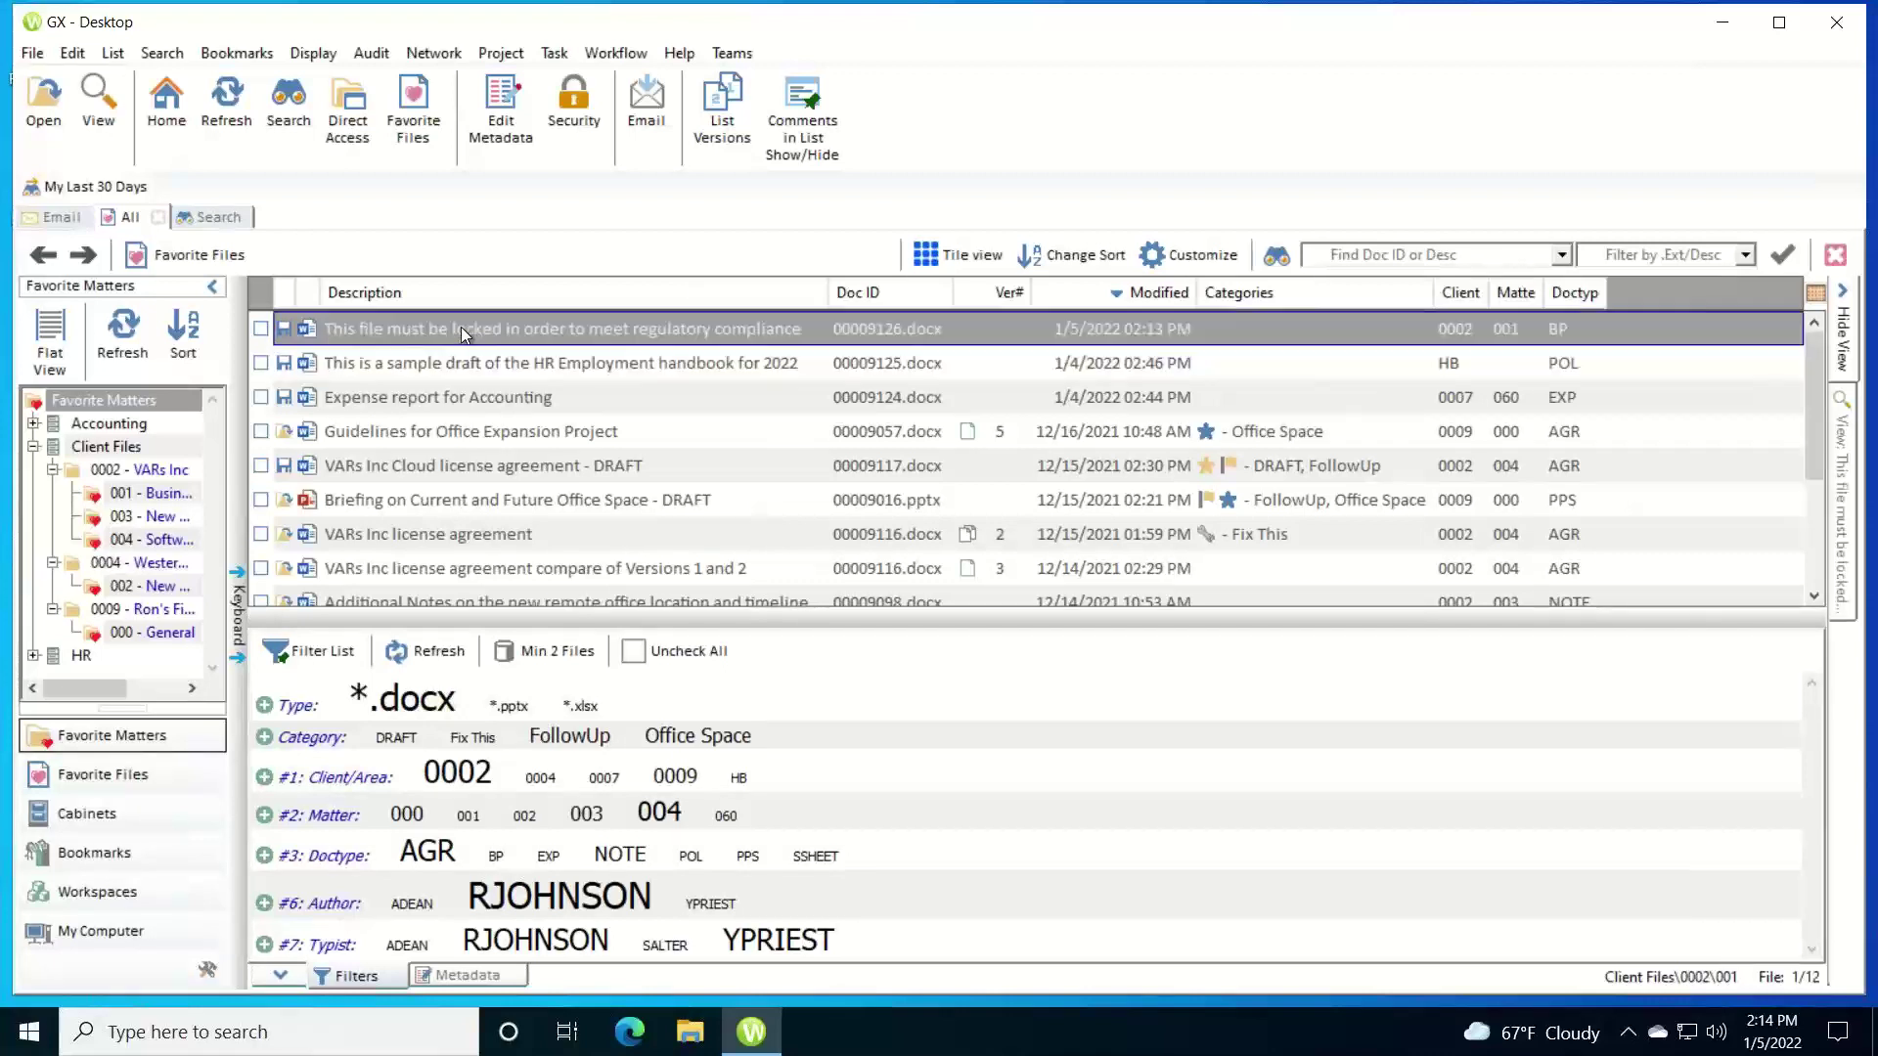
click(32, 53)
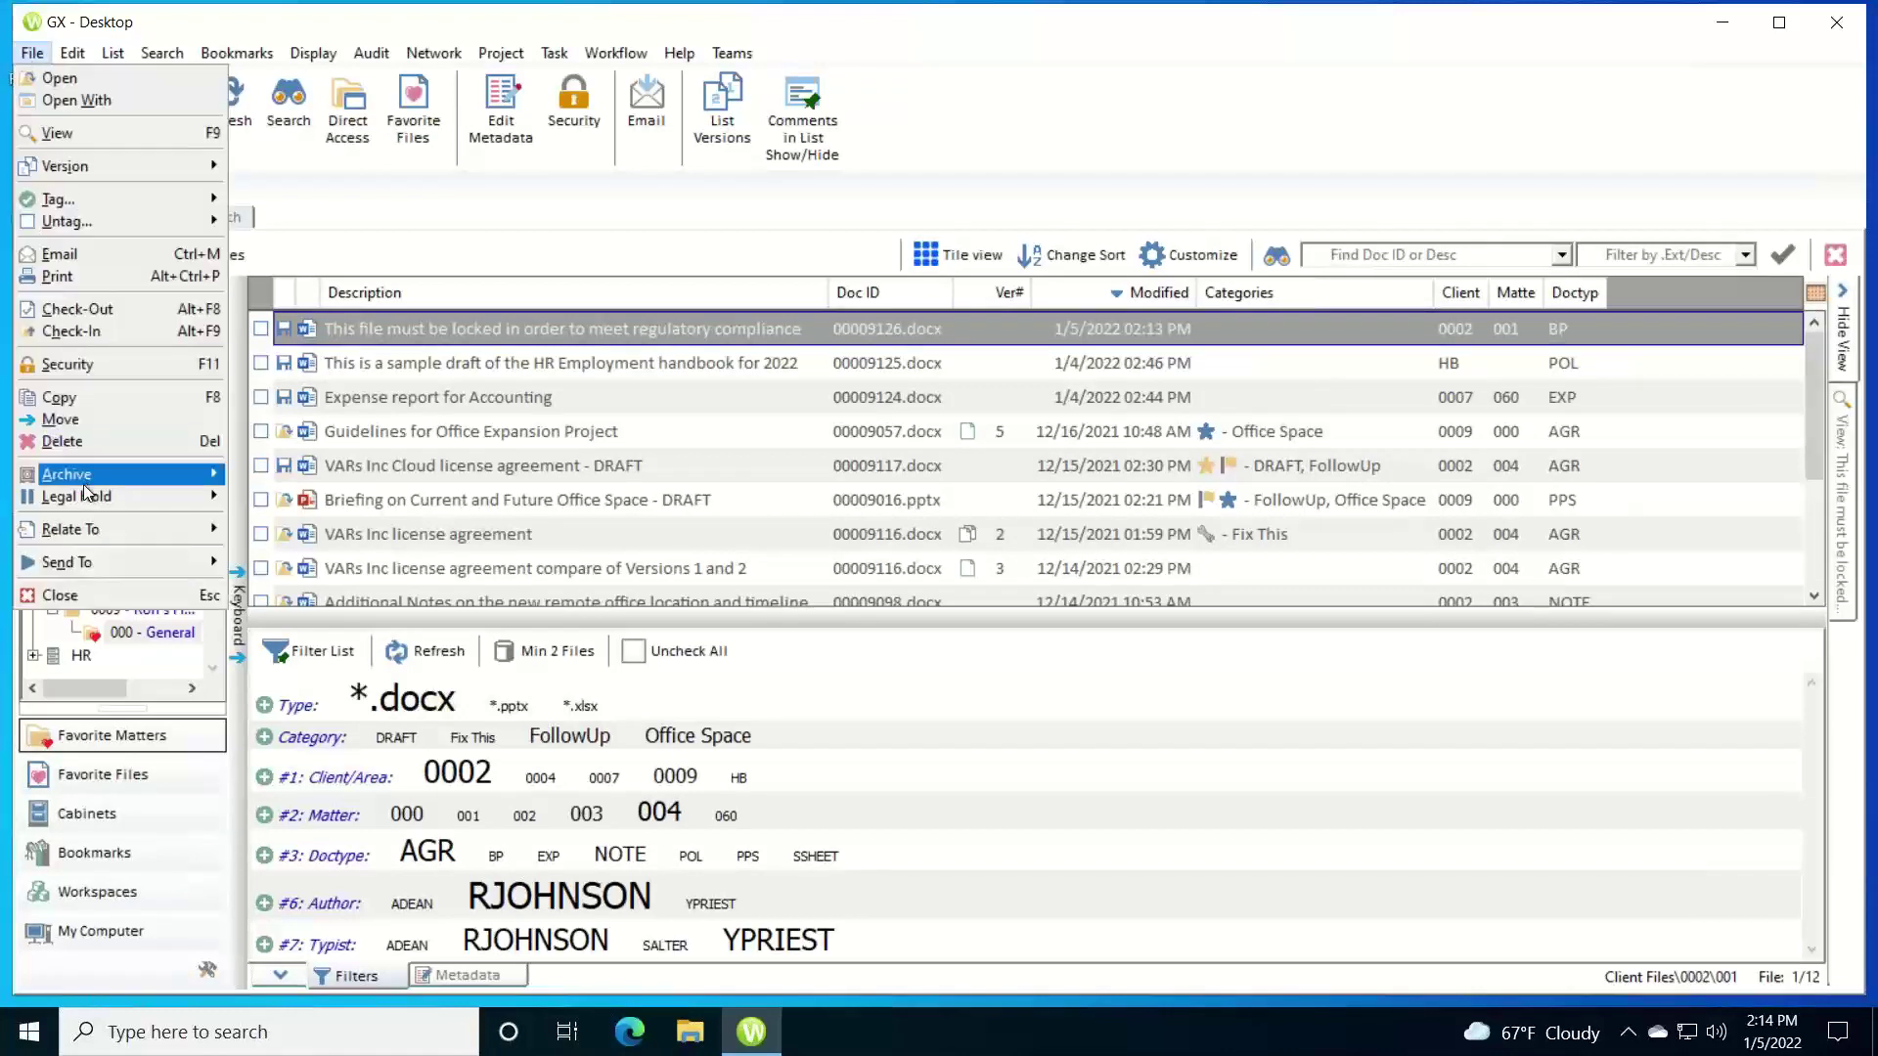
mouse_move(91, 499)
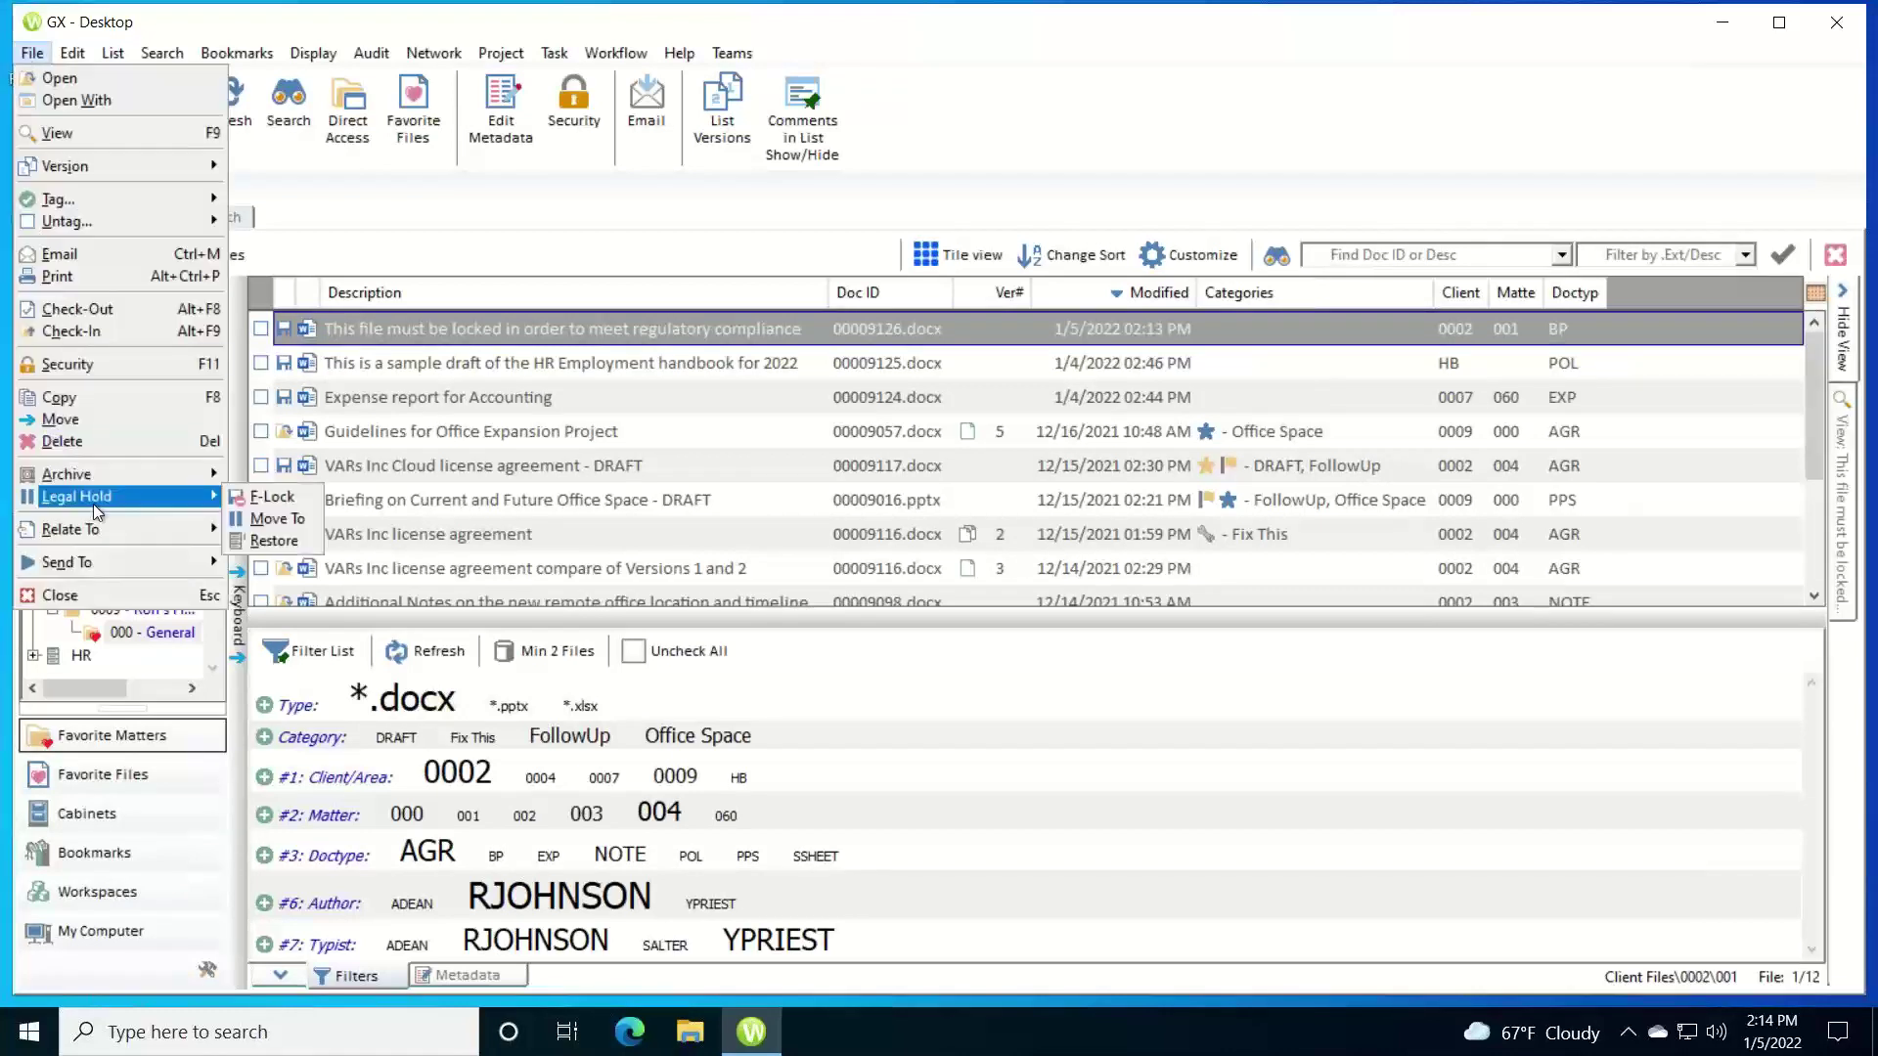
click(285, 496)
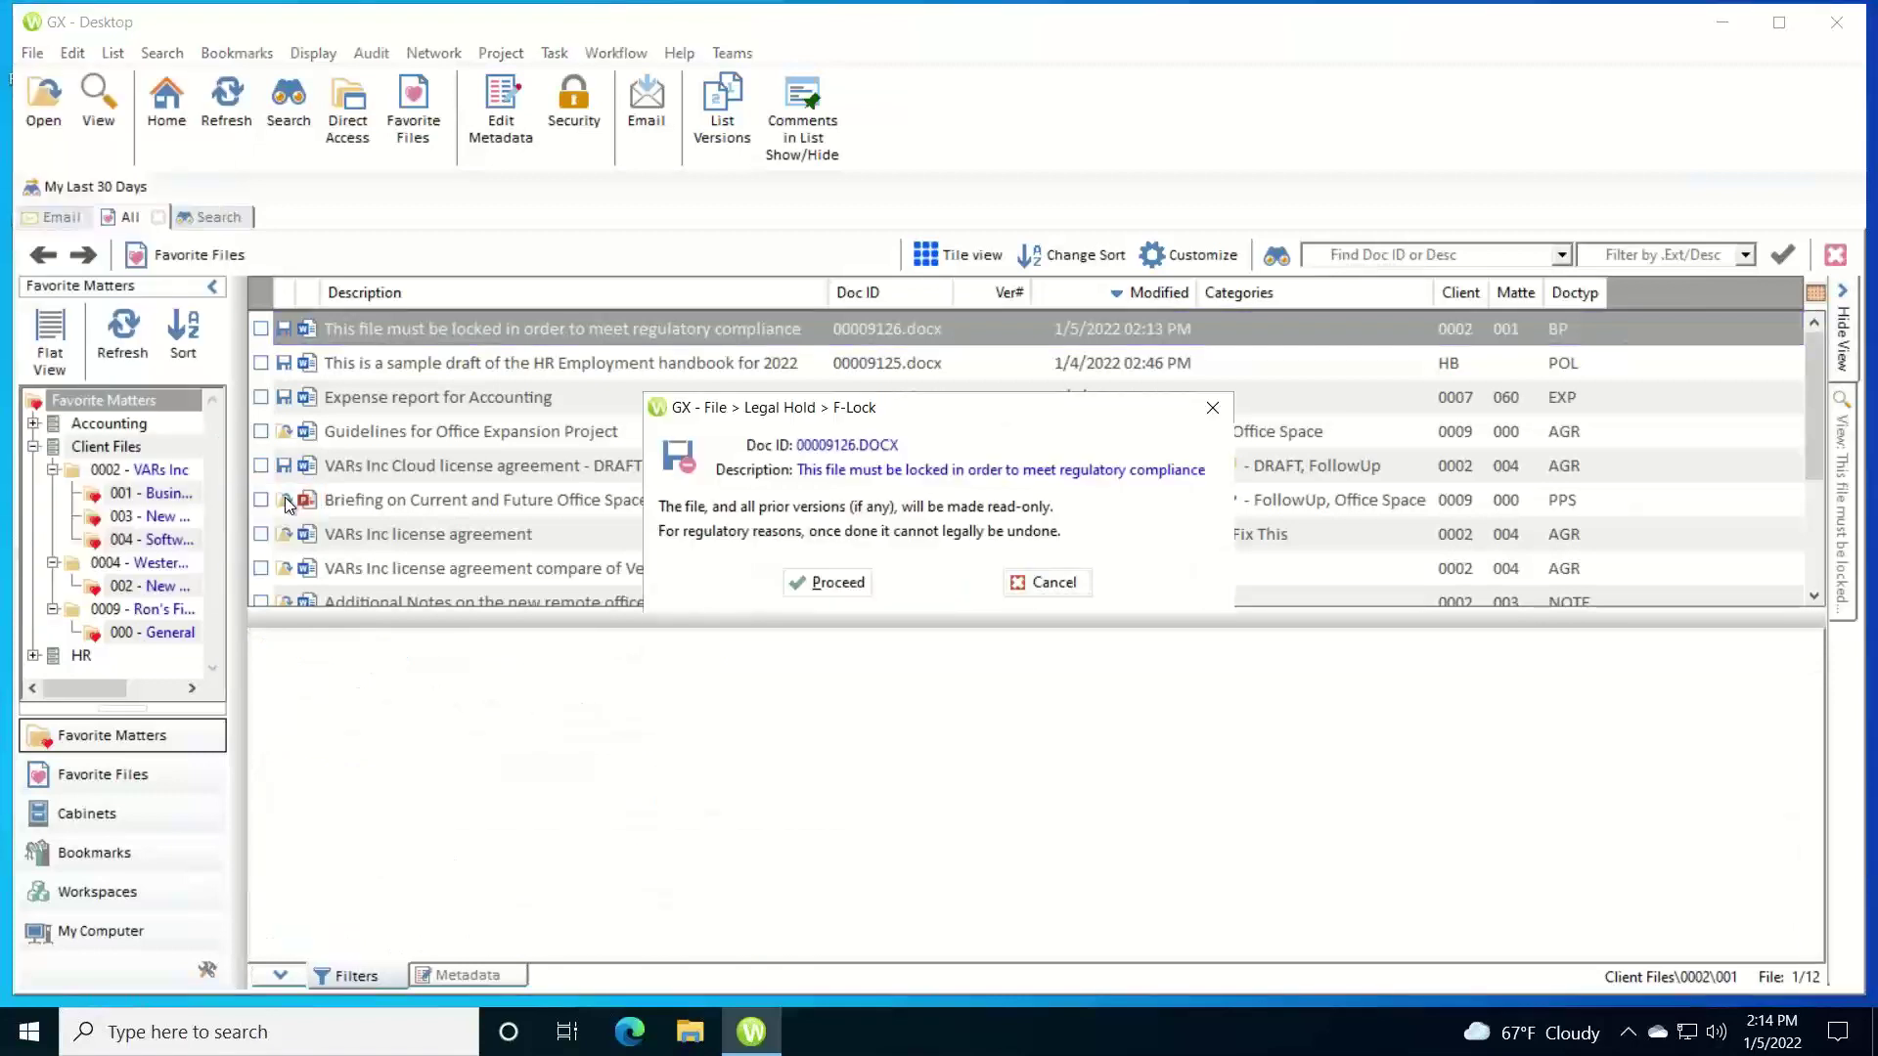
Proceed with the F-Lock, review 00009126.docx in the Details list, and dismiss the result.
click(830, 583)
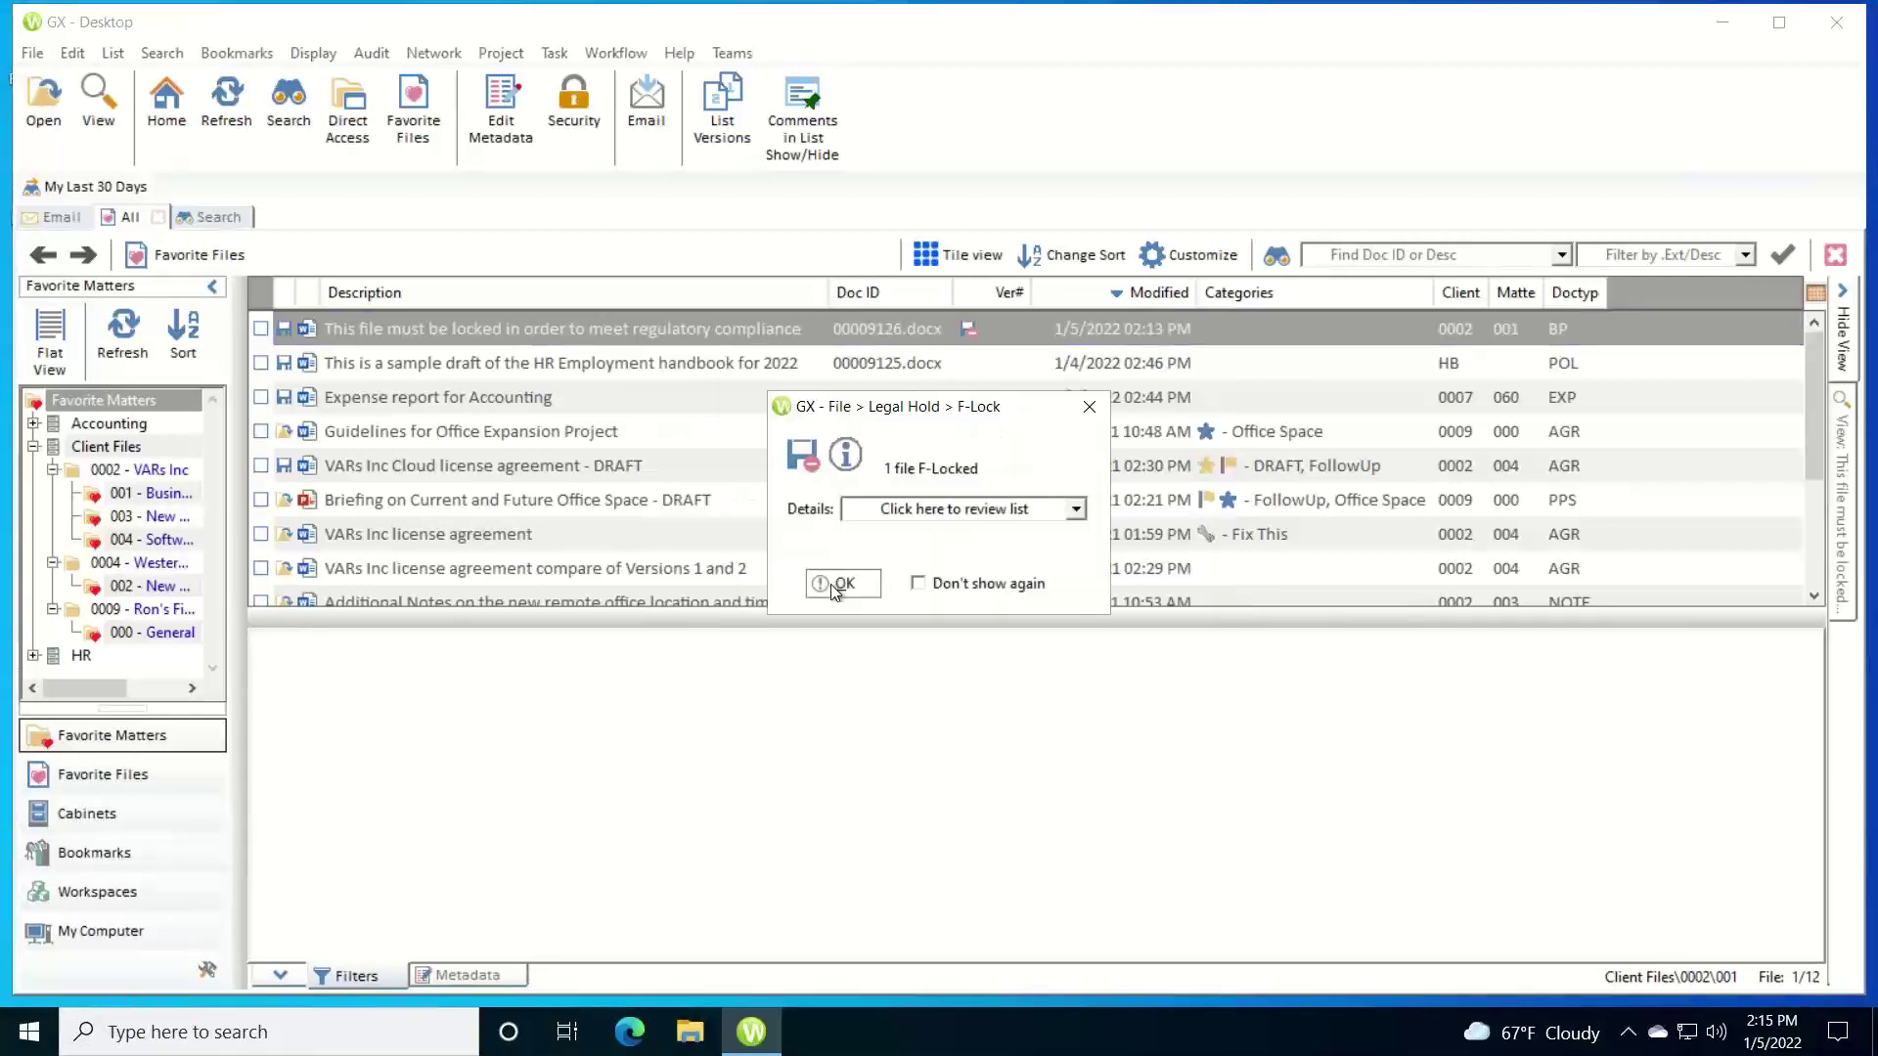
click(1076, 510)
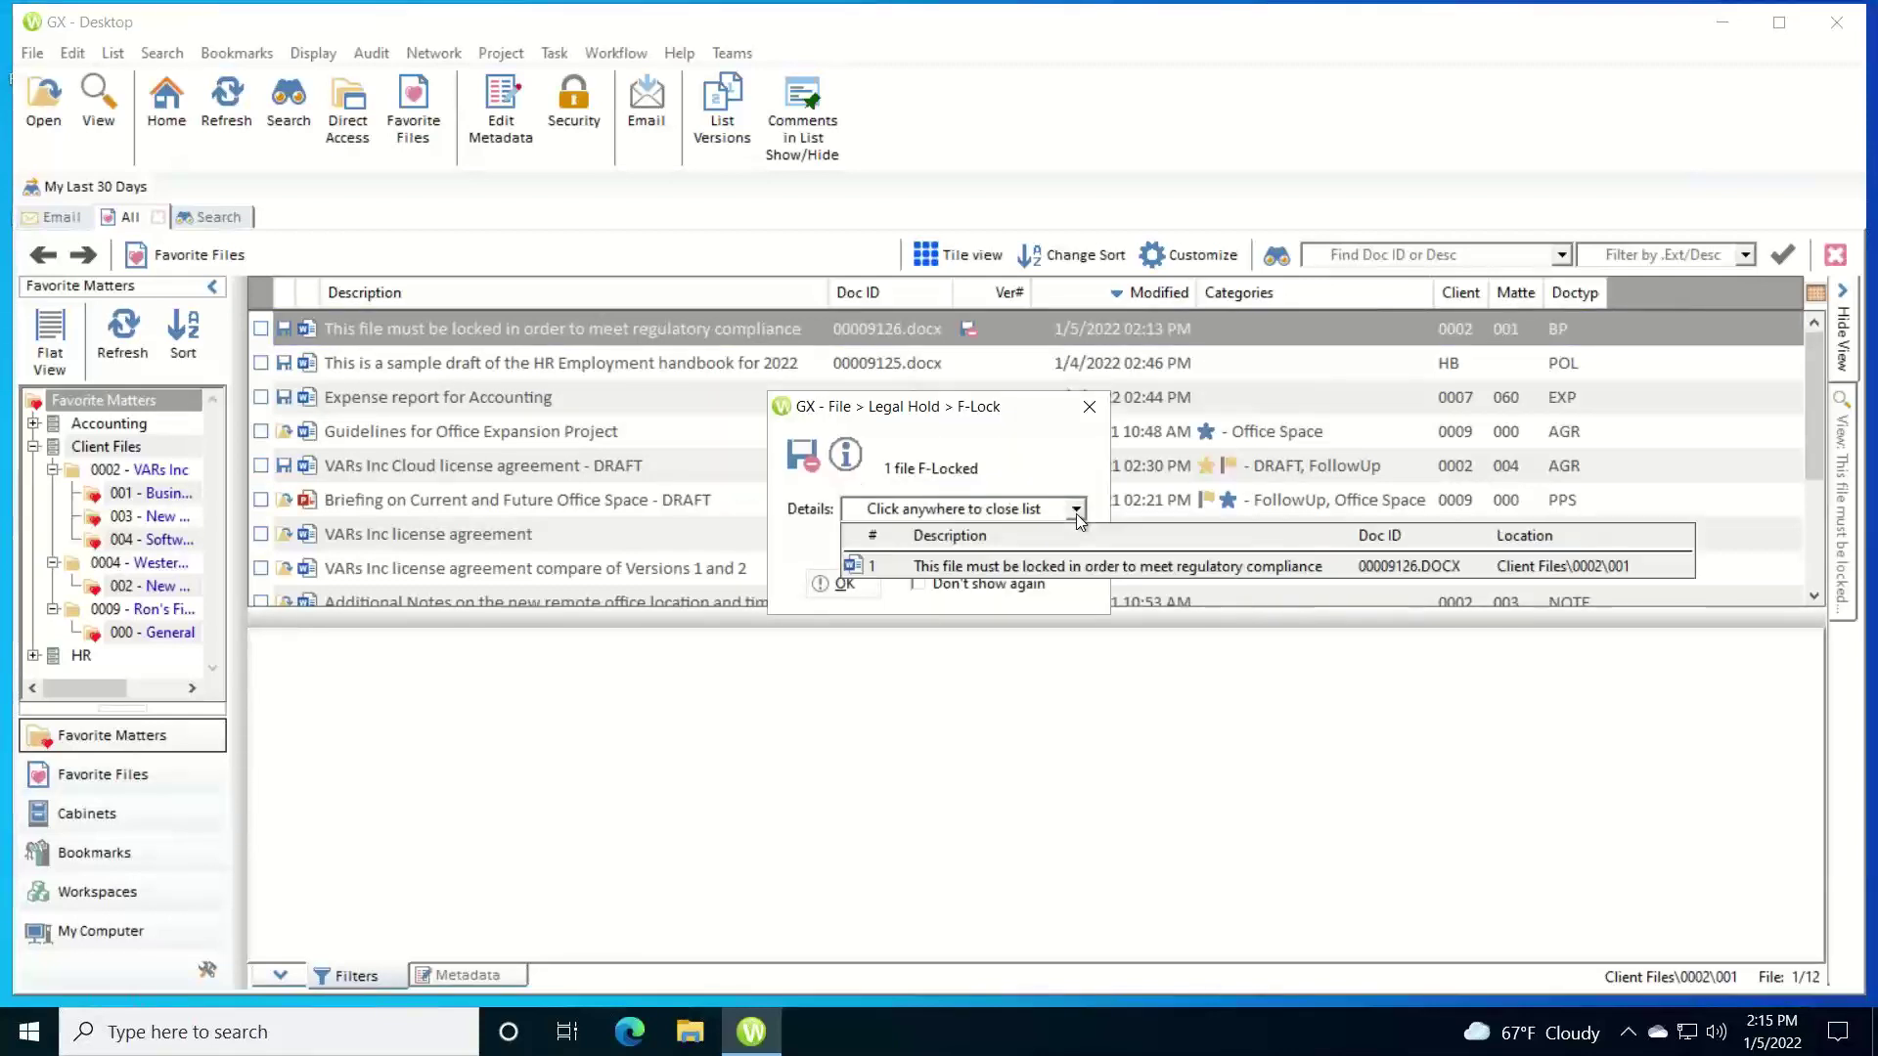
click(814, 469)
click(843, 584)
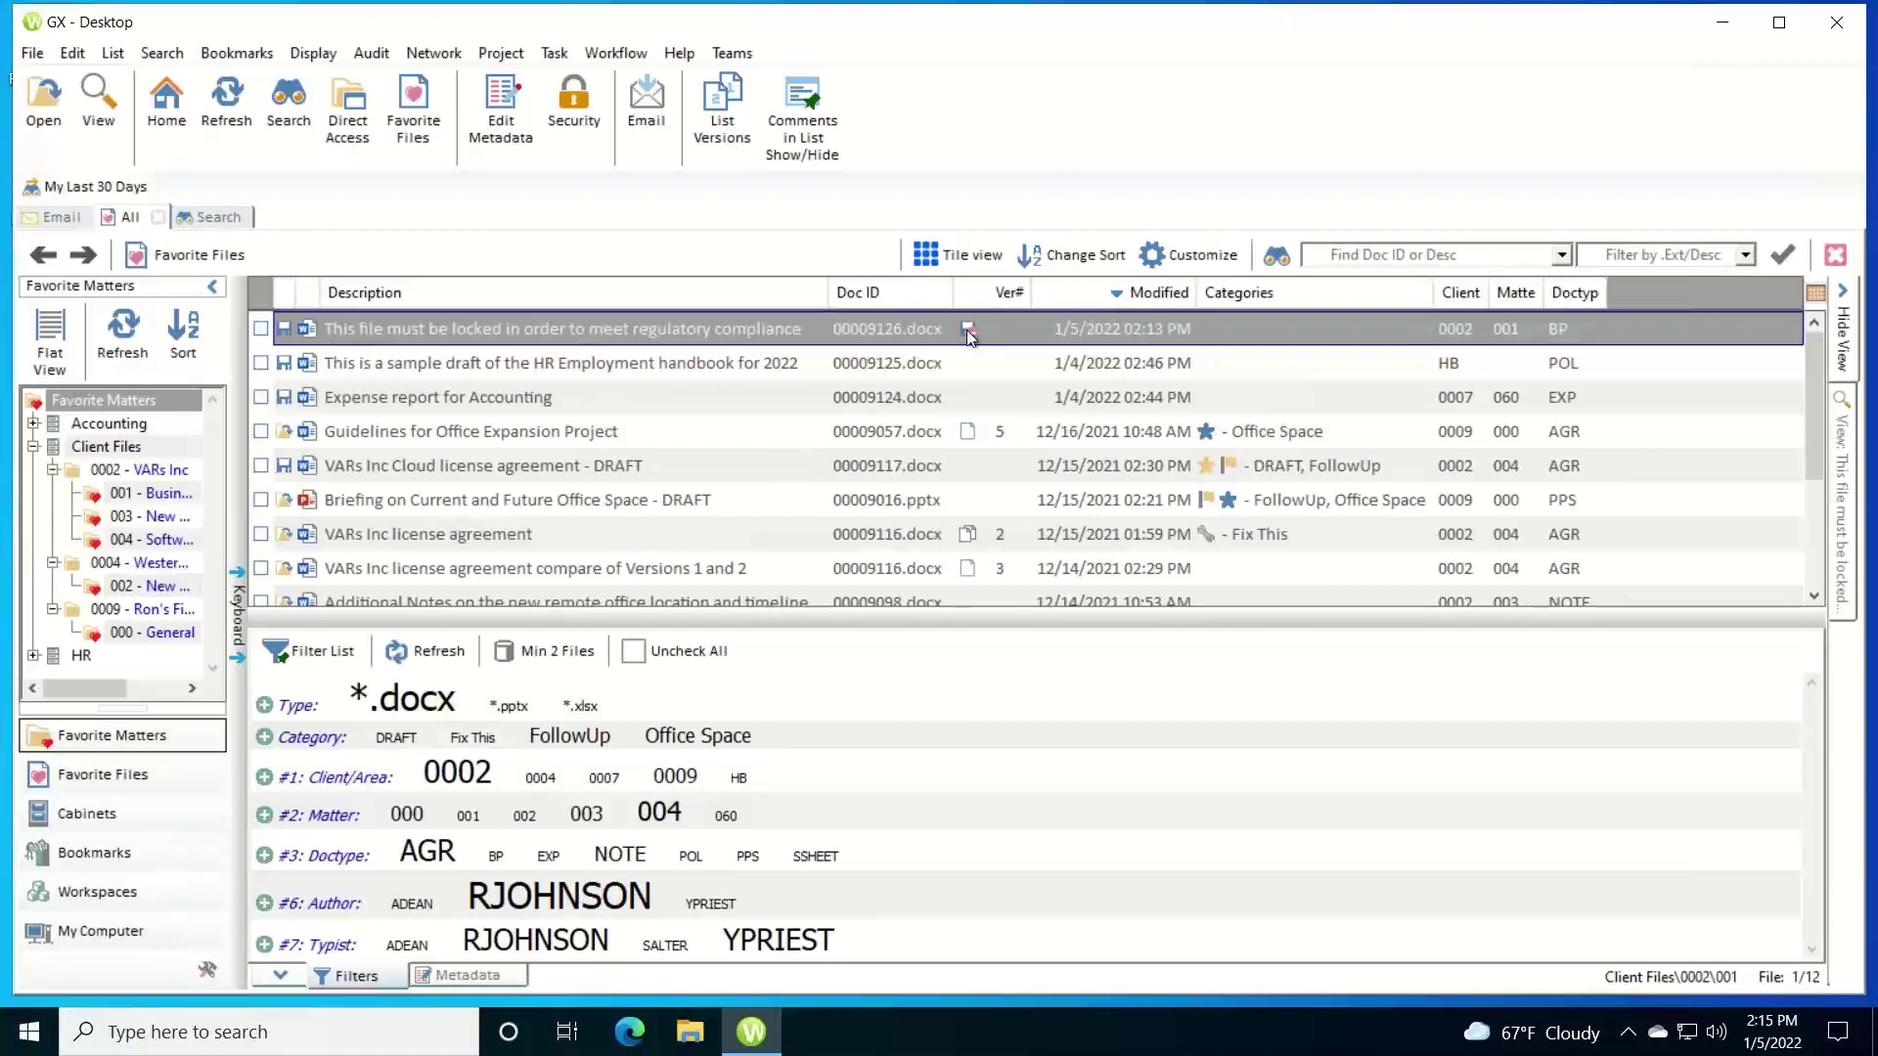
double_click(636, 327)
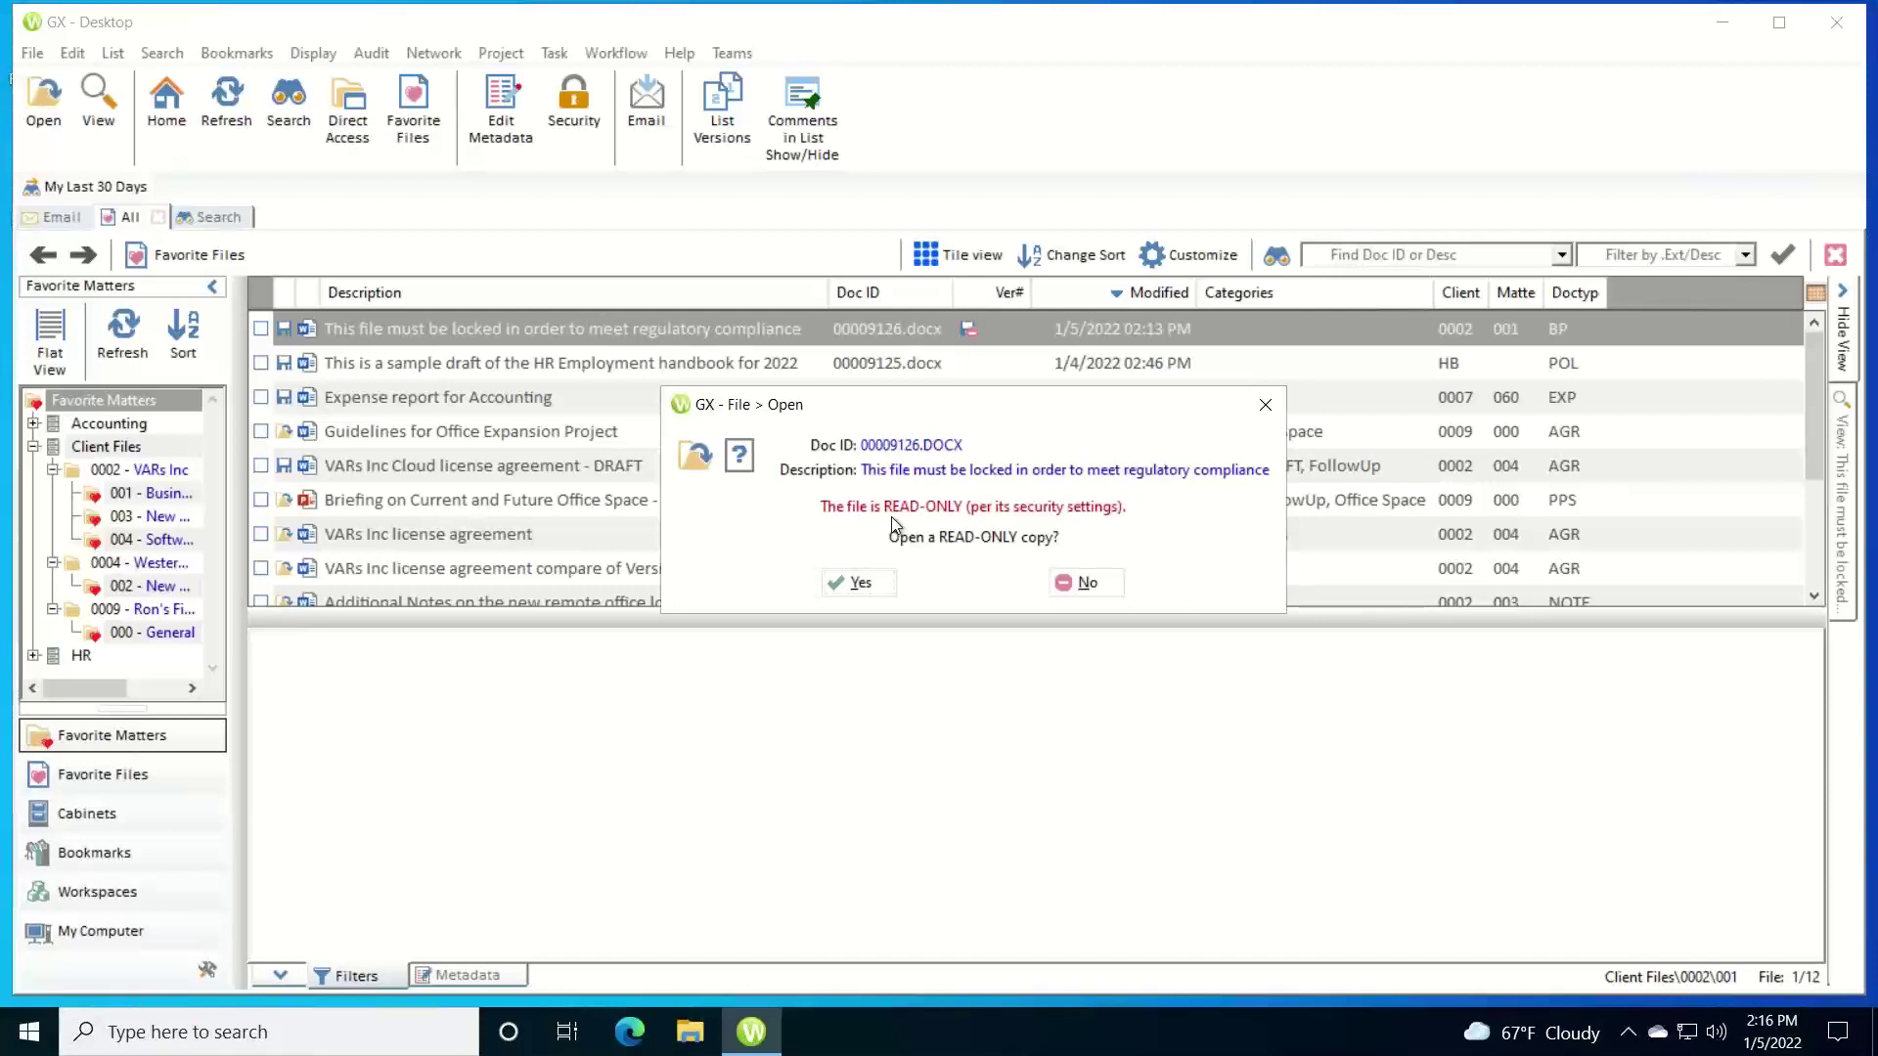
click(1080, 584)
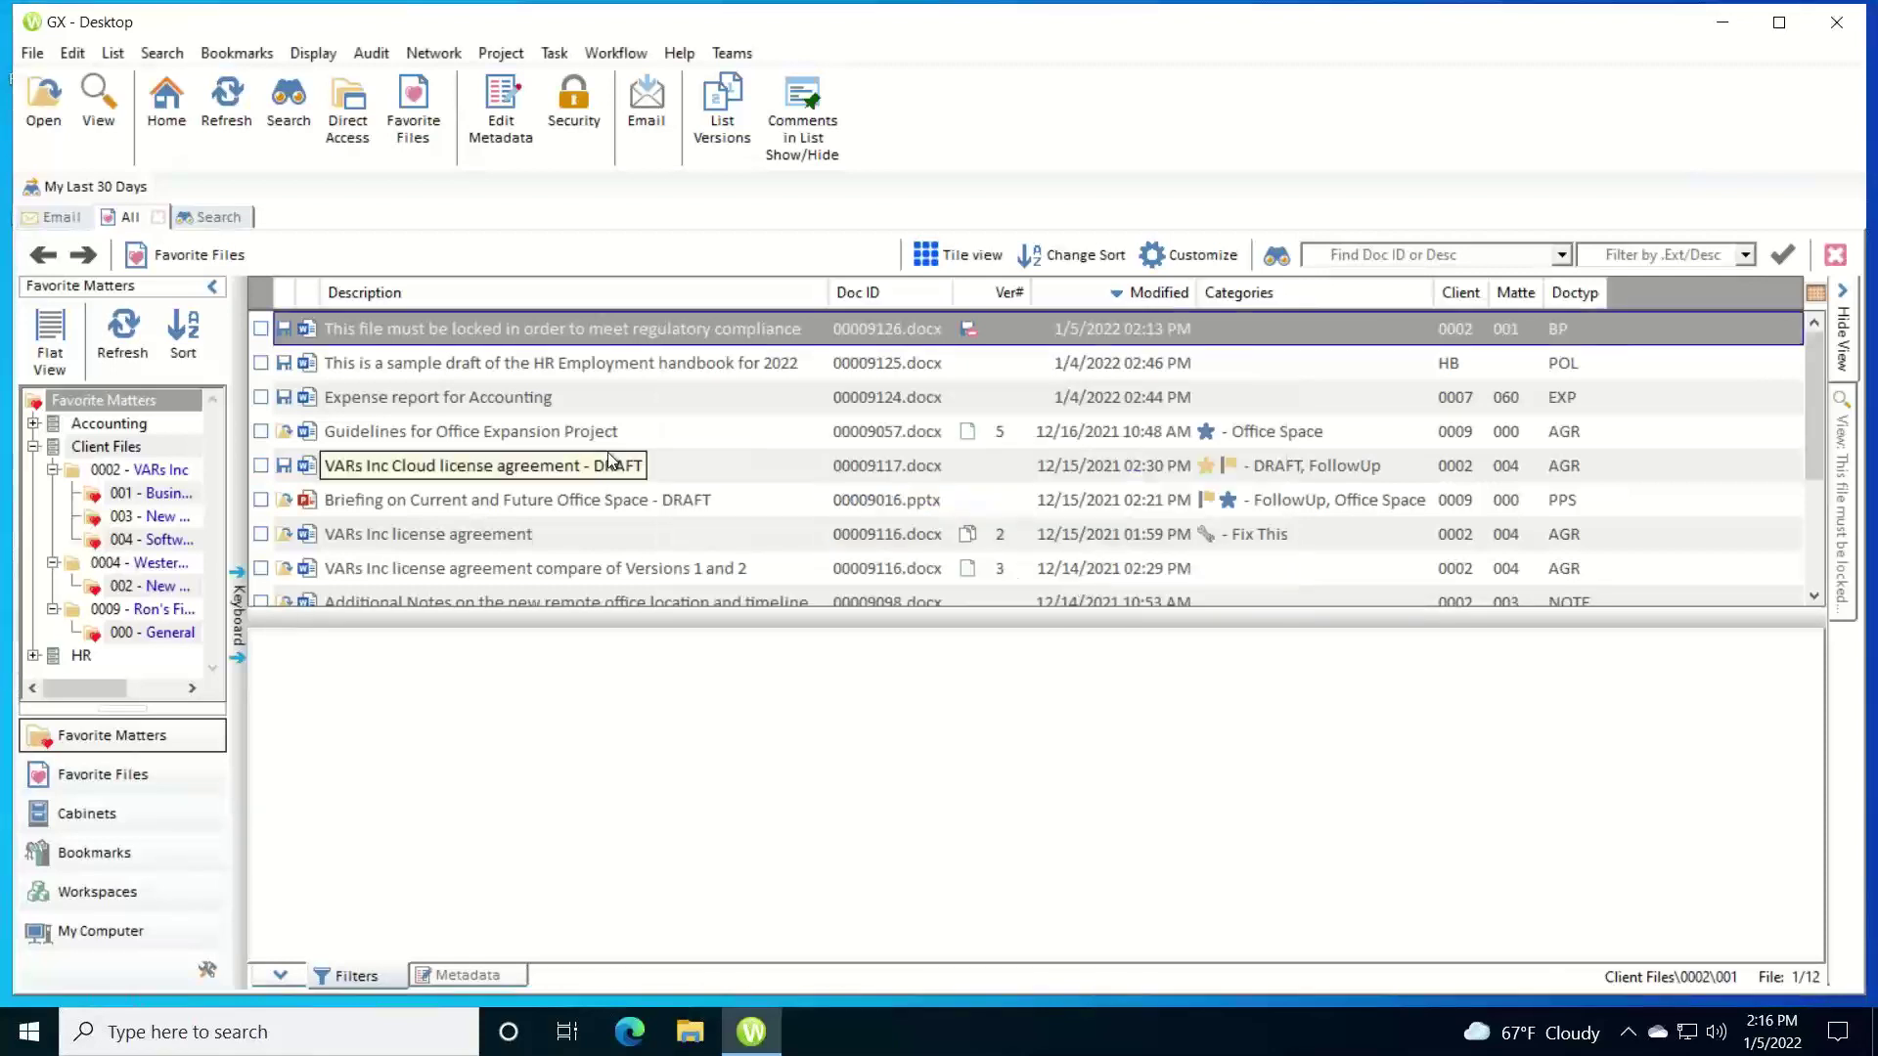